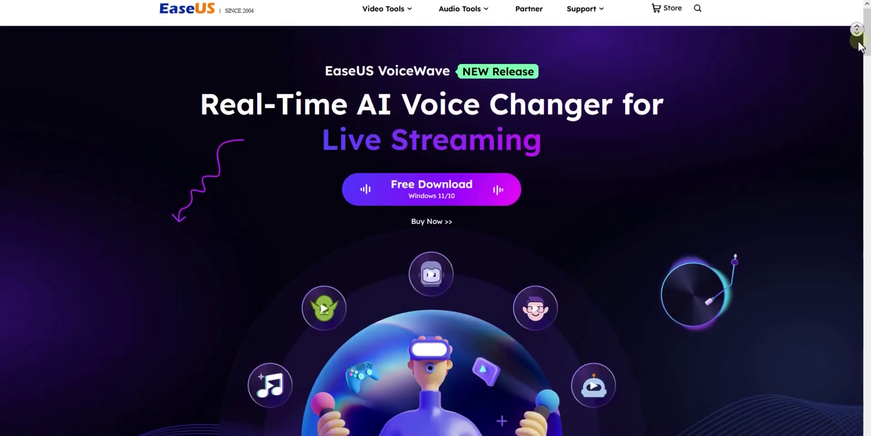
Go to EaseUS VoiceWave's General settings to see which microphones it can use.
middle_click(856, 29)
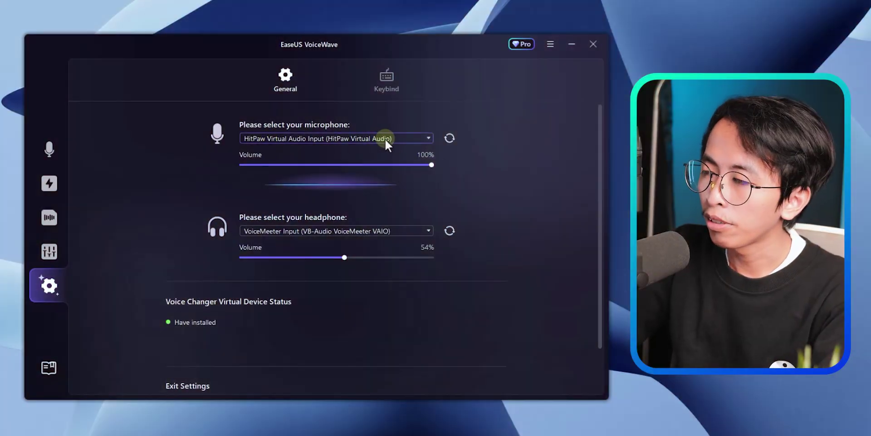
Use Line 1/2 (M-Audio M-Track 2X2) as microphone, keep VoiceMeeter Input headphones, and show Human voices.
left_click(385, 138)
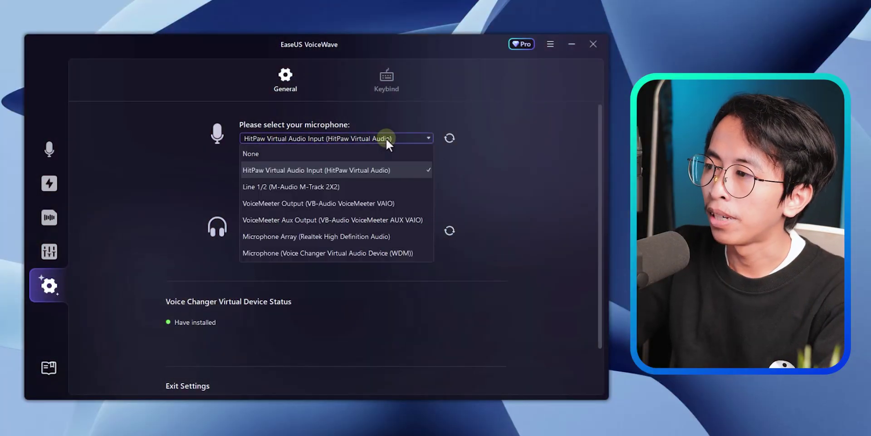
left_click(286, 185)
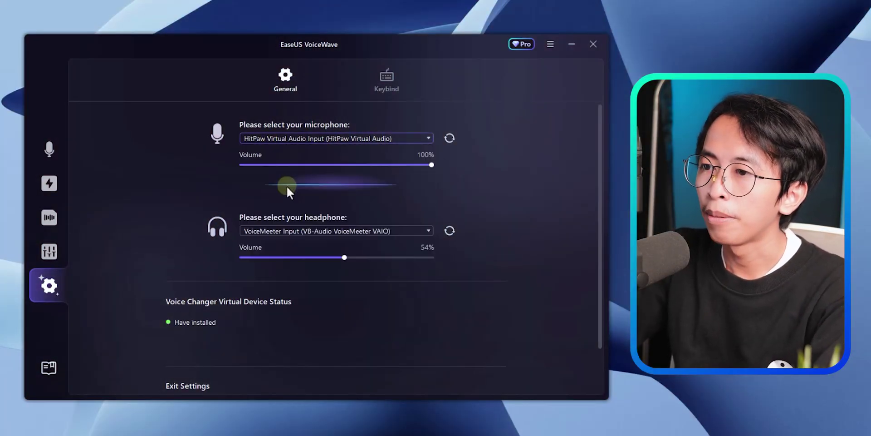
left_click(309, 231)
left_click(287, 268)
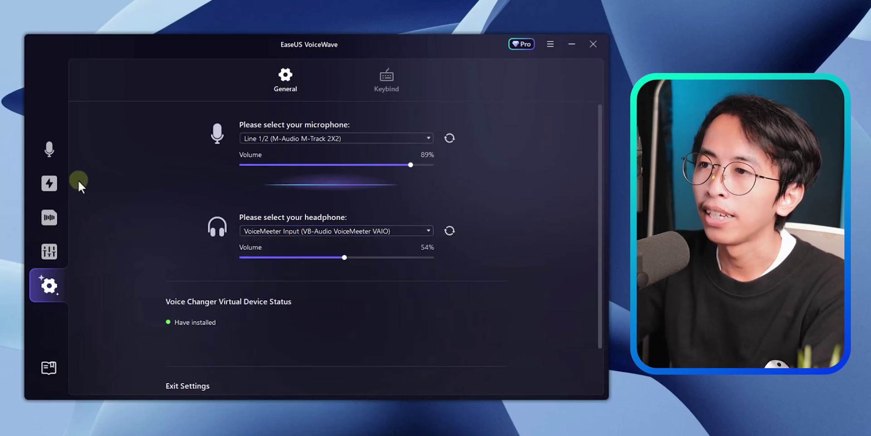
left_click(49, 148)
left_click(276, 78)
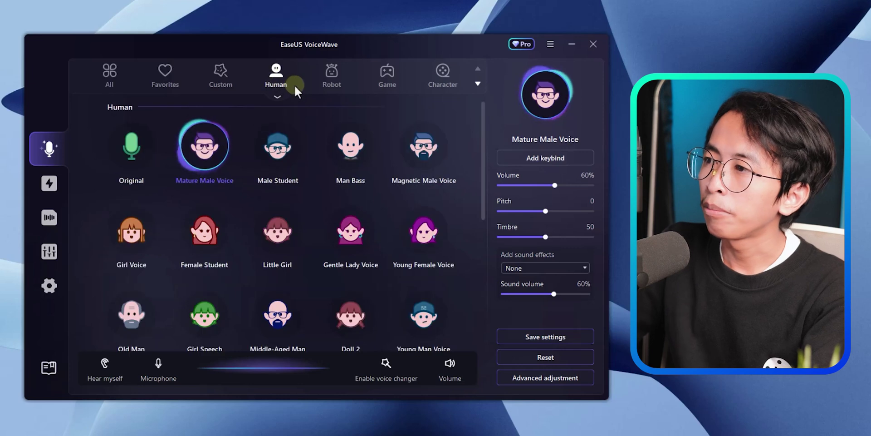
Browse the Robot, Game and Character voice categories and try the Girl Voice.
left_click(335, 79)
left_click(379, 83)
left_click(431, 78)
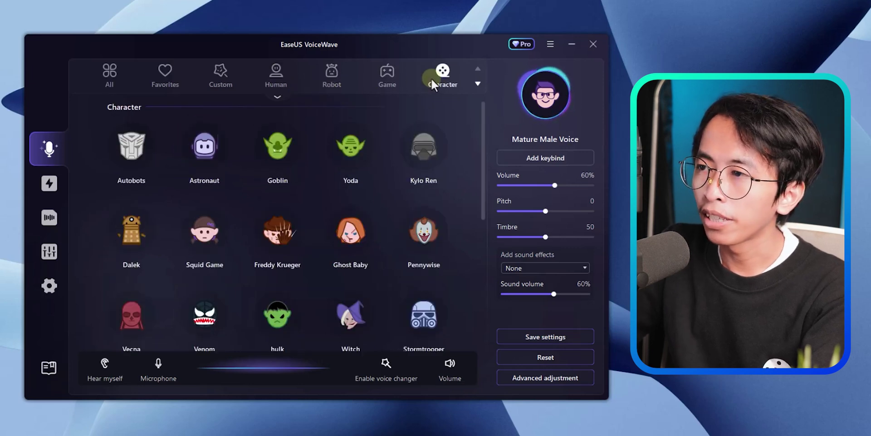
left_click(477, 83)
scroll(147, 245, "up", 10)
left_click(145, 237)
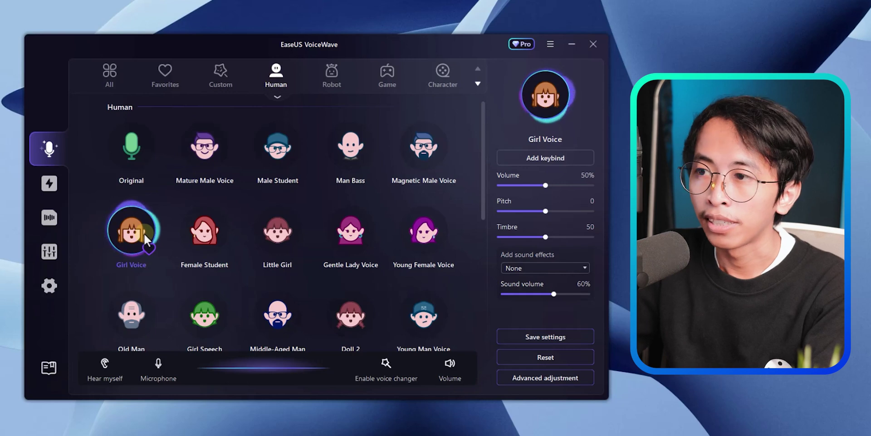
Try the Robot, Paimon and Jason Voorhees voices.
left_click(324, 81)
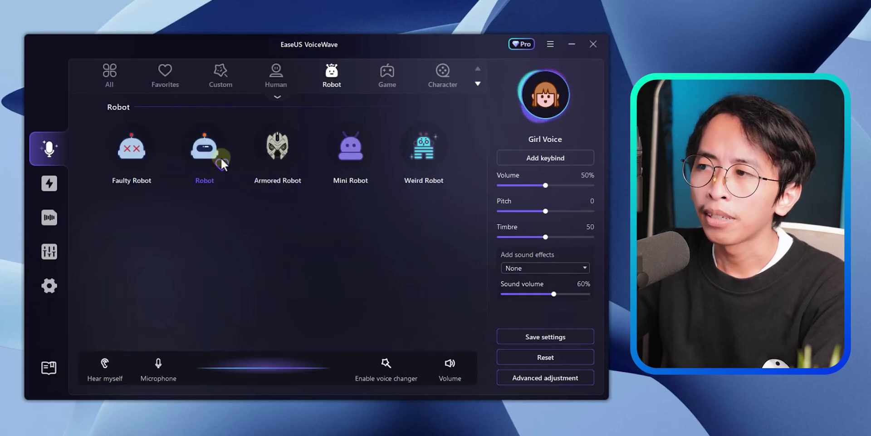
left_click(217, 148)
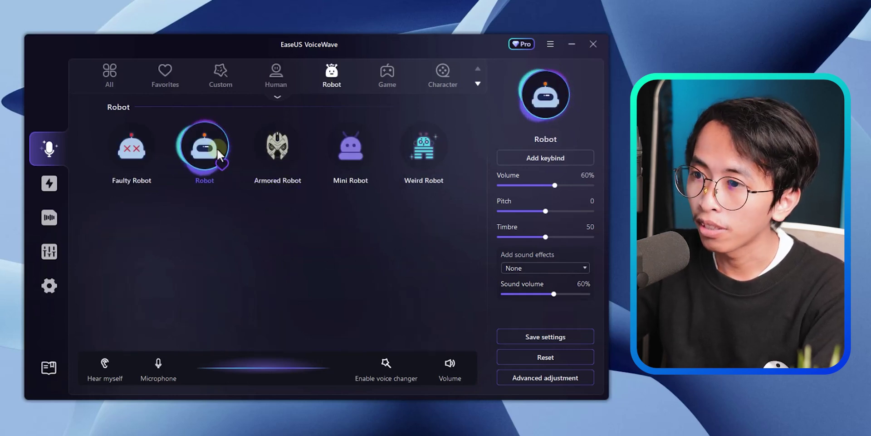
left_click(381, 83)
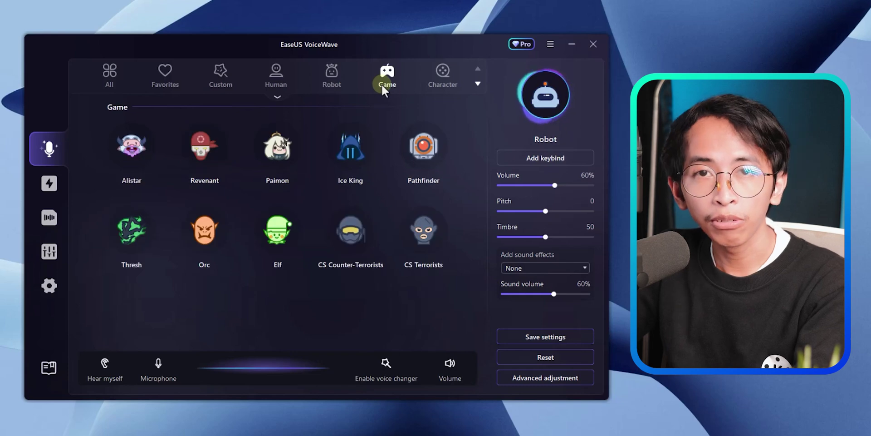
left_click(446, 85)
scroll(373, 172, "down", 3)
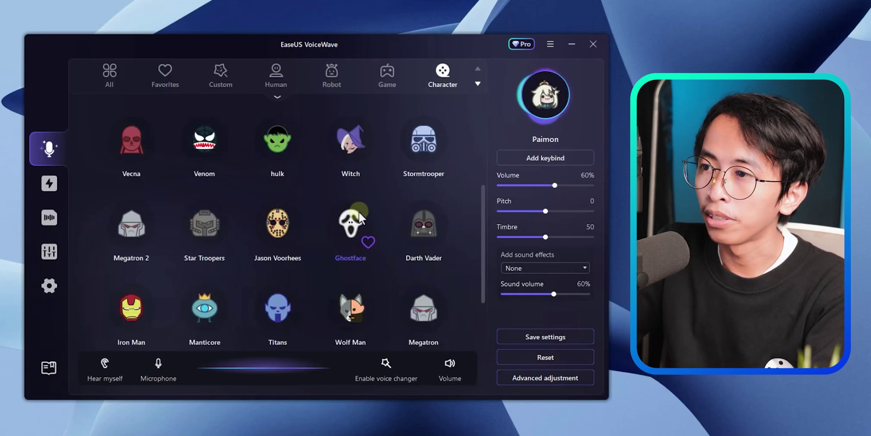
left_click(290, 225)
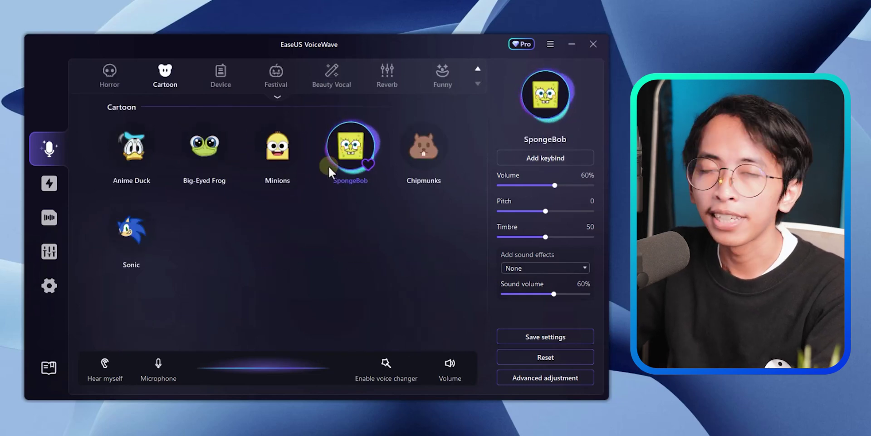
Bind Ctrl+Alt+S to the SpongeBob voice and open the Soundboard's Atmosphere sounds.
left_click(574, 157)
key("ctrl+alt+s")
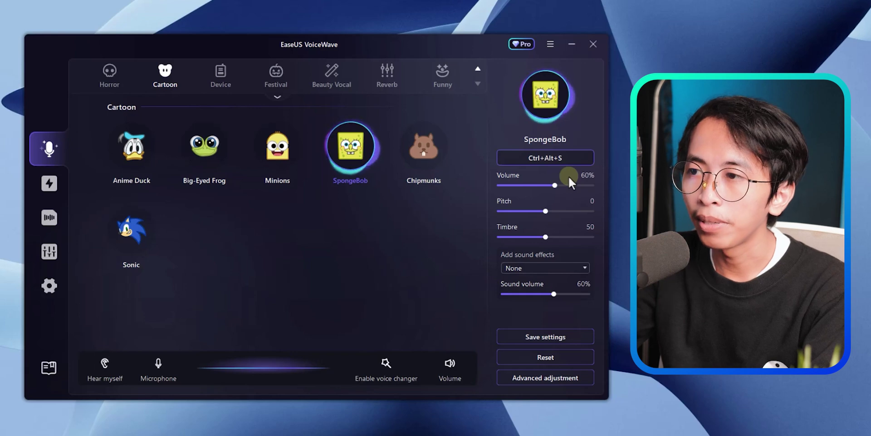
left_click(422, 210)
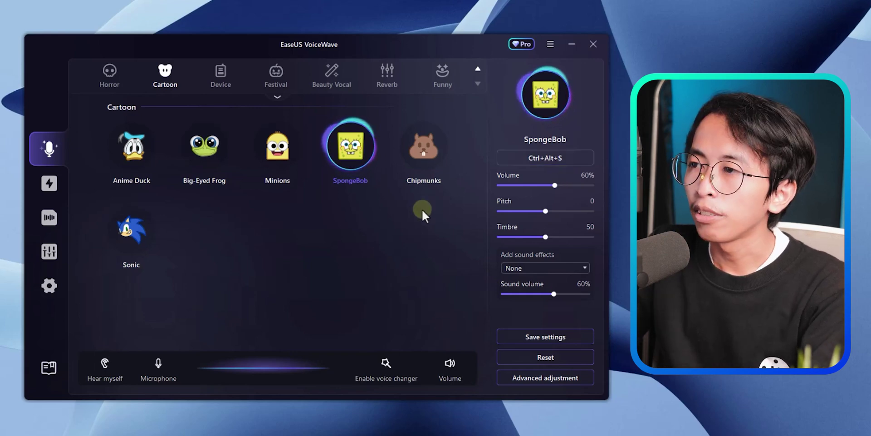
left_click(50, 185)
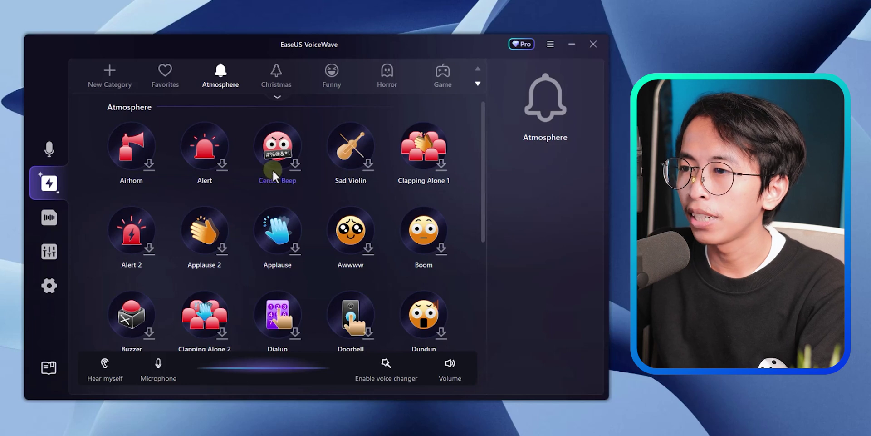
Scroll the Atmosphere sounds, then browse the Christmas and Funny sound effects.
scroll(272, 168, "down", 3)
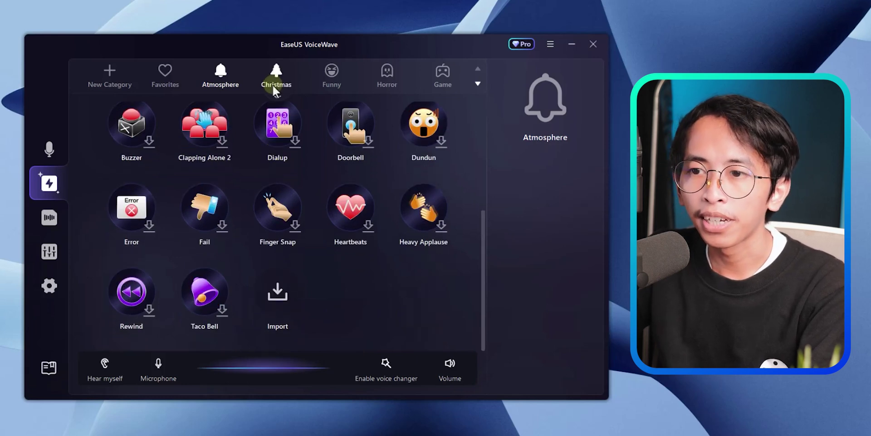
left_click(274, 79)
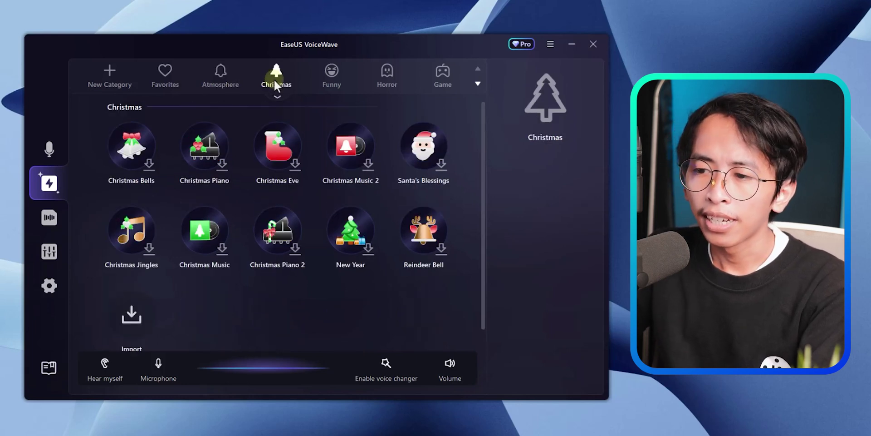
left_click(331, 84)
scroll(335, 194, "down", 2)
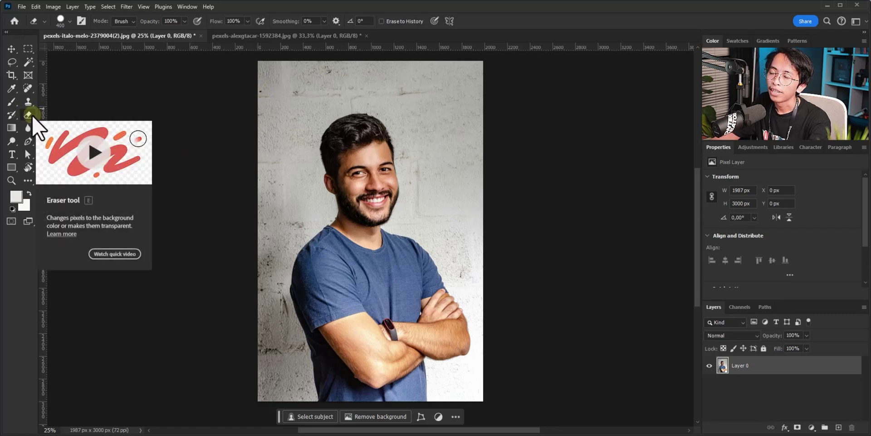
mouse_move(259, 97)
left_mouse_down()
mouse_move(268, 74)
mouse_move(259, 189)
mouse_move(272, 173)
left_mouse_up()
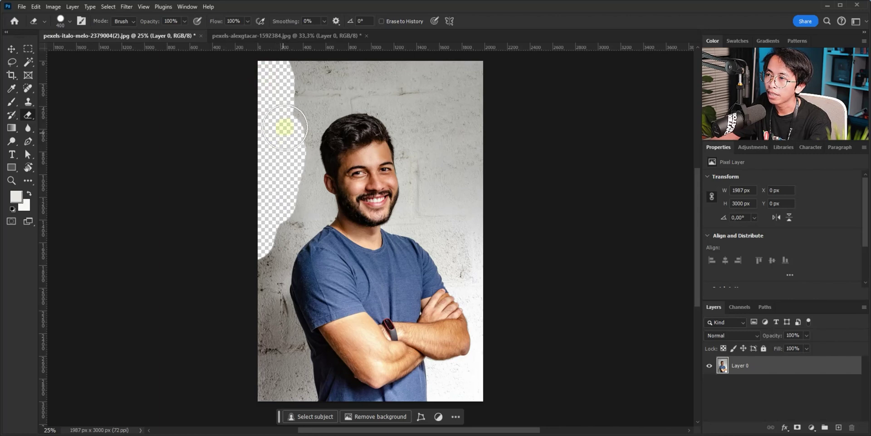
mouse_move(293, 75)
left_mouse_down()
mouse_move(483, 90)
mouse_move(479, 161)
mouse_move(419, 88)
left_mouse_up()
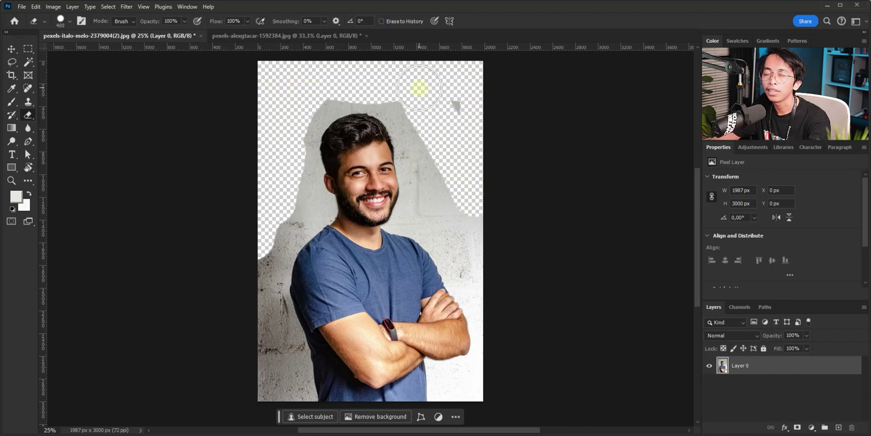
key("ctrl+z")
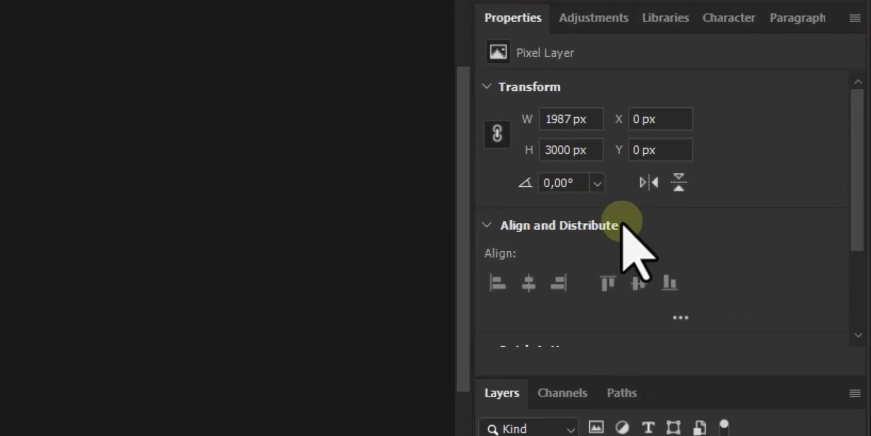
Show the Properties panel and use Remove Background to mask out the brick wall.
scroll(764, 234, "down", 2)
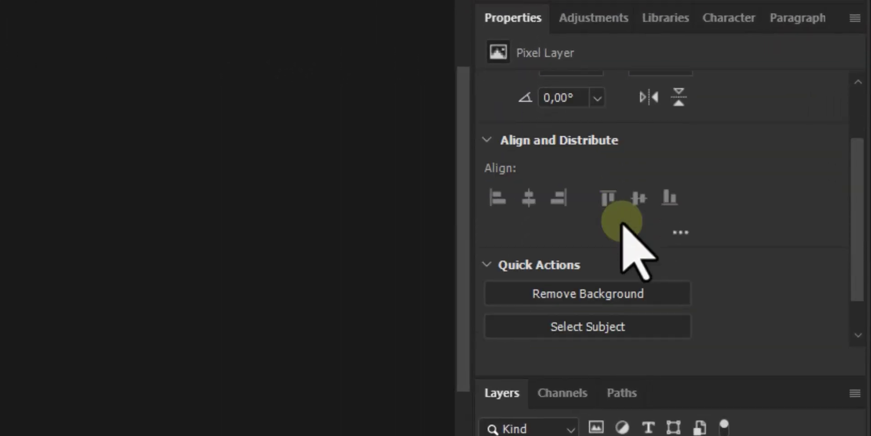
scroll(622, 222, "down", 1)
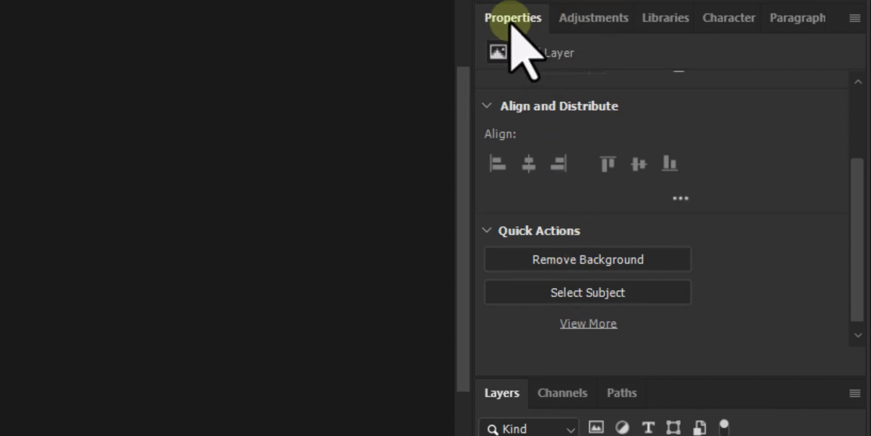
left_click(574, 258)
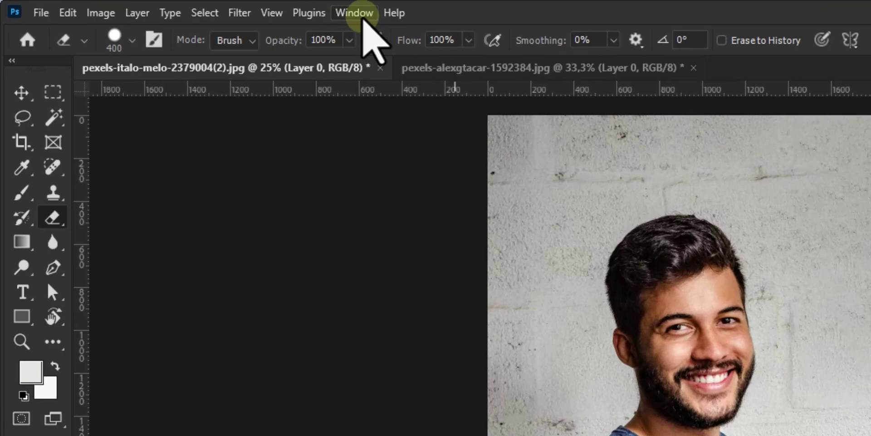
left_click(191, 6)
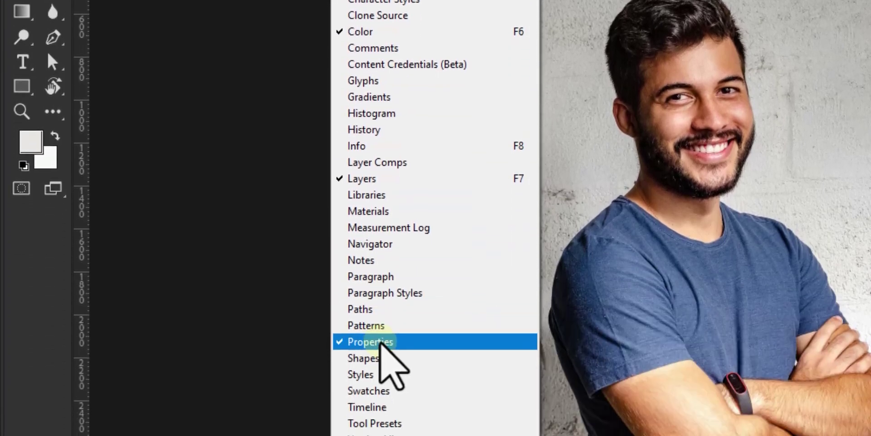
left_click(368, 307)
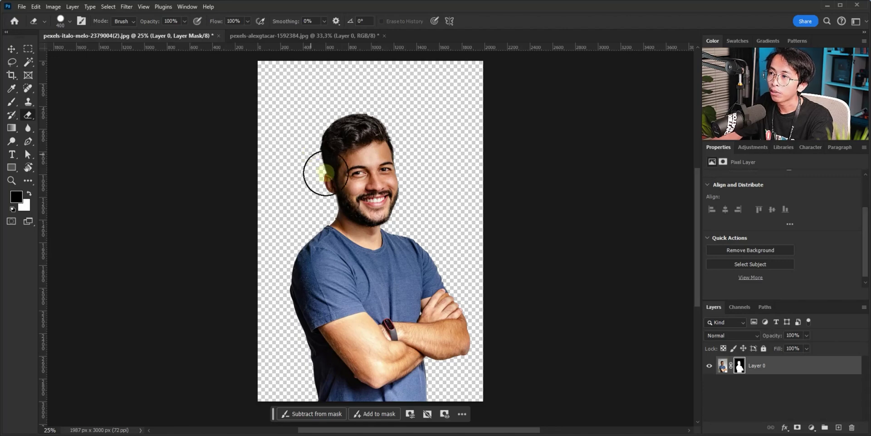
Zoom in, take the Brush tool, and set white as the foreground colour for mask painting.
scroll(325, 173, "up", 2)
scroll(346, 179, "up", 2)
scroll(350, 224, "up", 2)
scroll(350, 218, "up", 2)
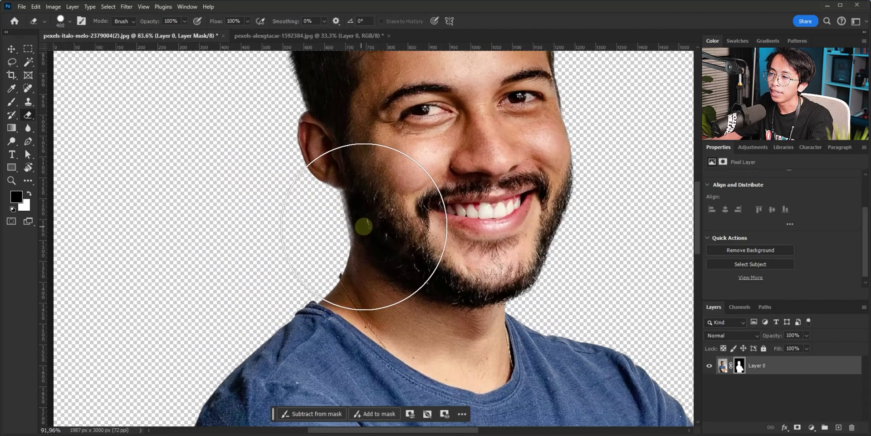
scroll(363, 226, "up", 2)
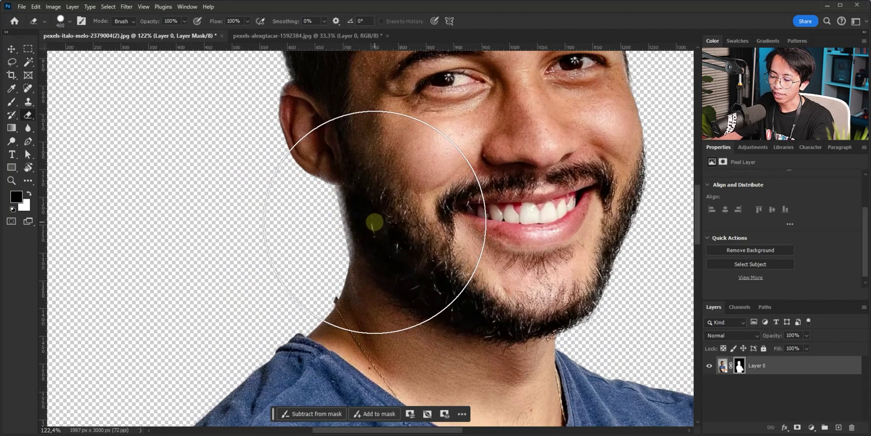
left_click(15, 105)
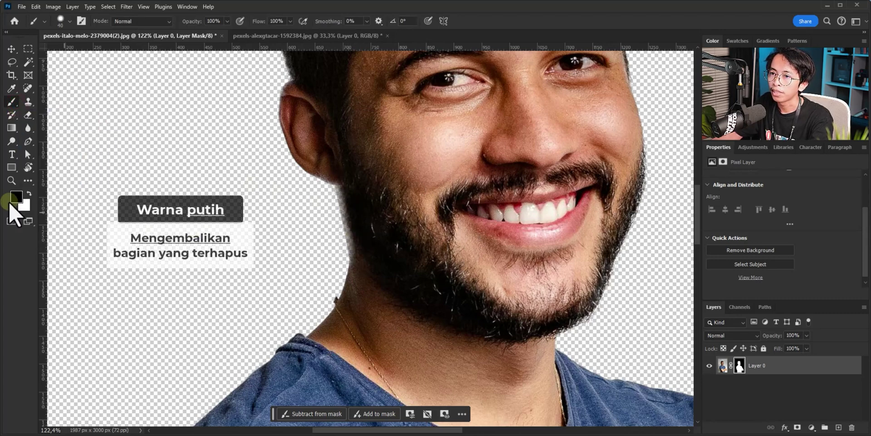
left_click(28, 193)
left_click(16, 196)
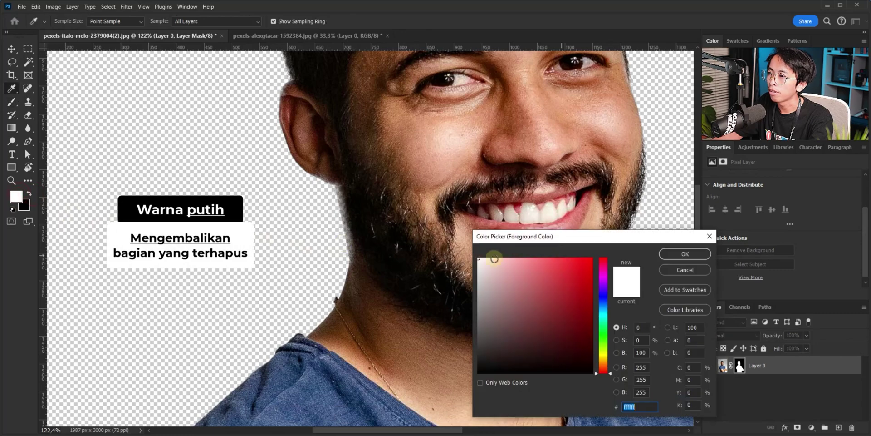
left_click(668, 255)
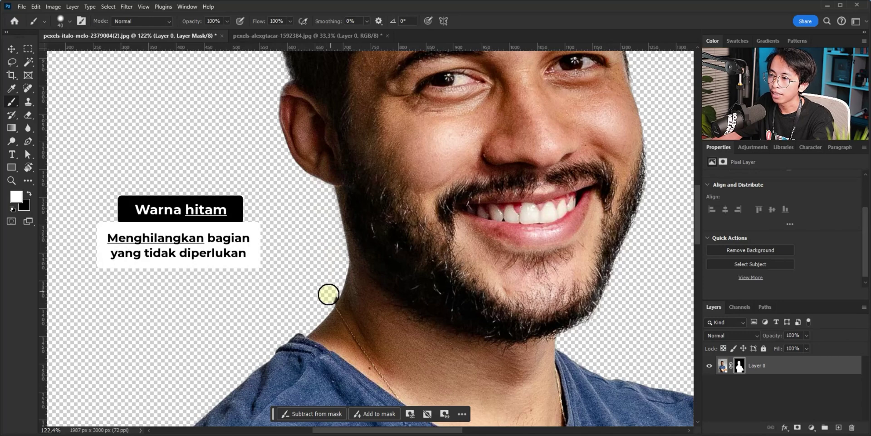
Set the foreground colour back to black in the Color Picker and zoom out.
left_click(16, 196)
left_click(522, 397)
left_click(671, 254)
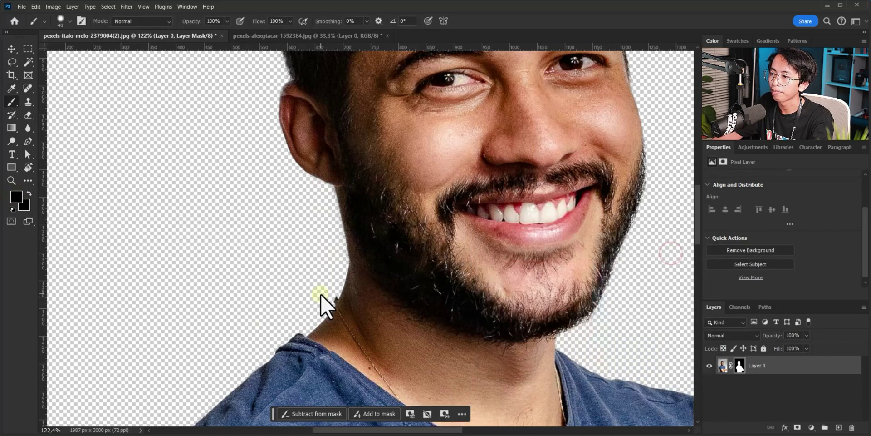
scroll(304, 258, "down", 2)
scroll(304, 259, "down", 2)
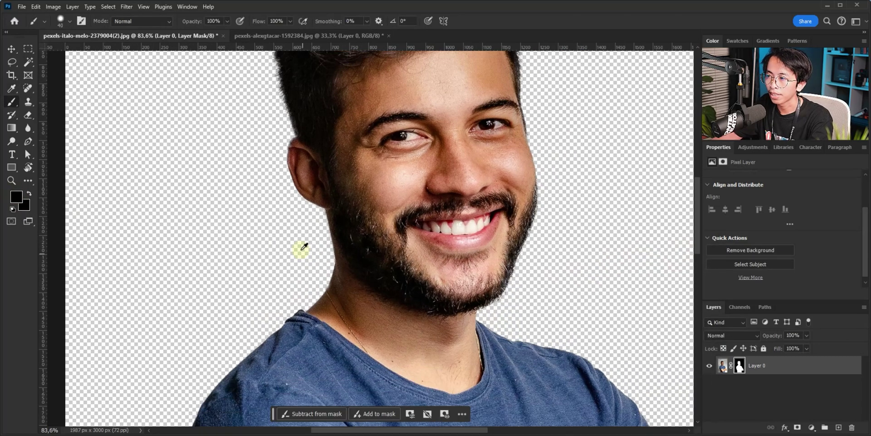
scroll(304, 259, "down", 2)
scroll(303, 244, "down", 1)
scroll(302, 243, "down", 1)
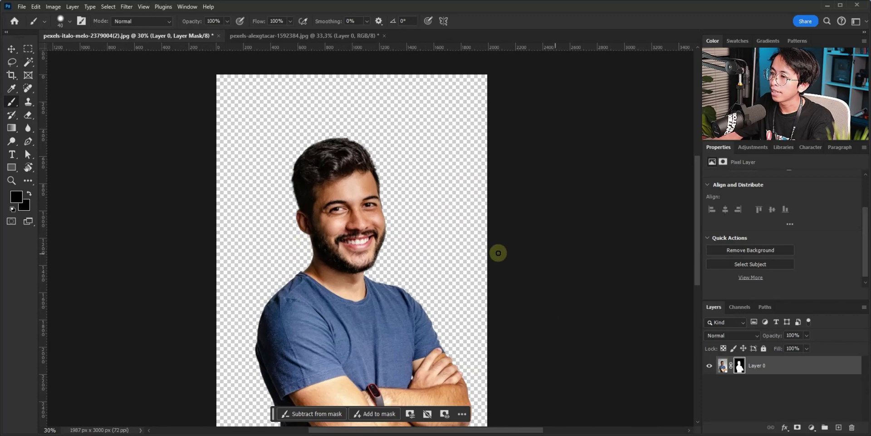
scroll(354, 156, "down", 1)
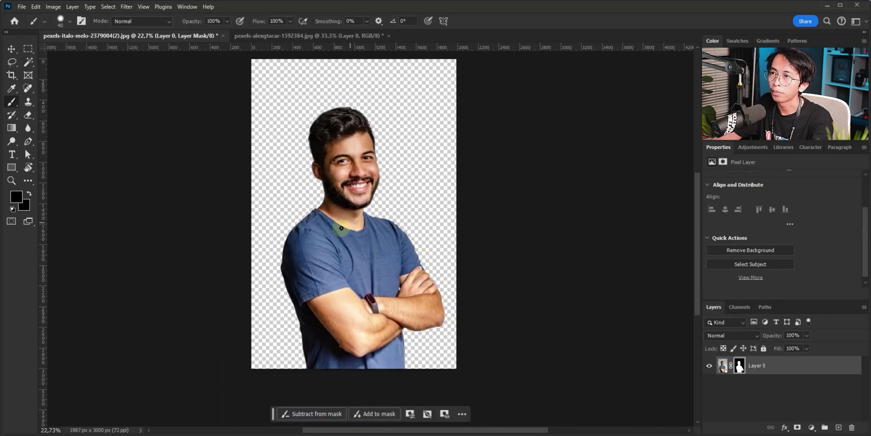
In the YouTube logo document, Magic Wand-select Layer 0's white background and the 'o' interior.
key("ctrl+Tab")
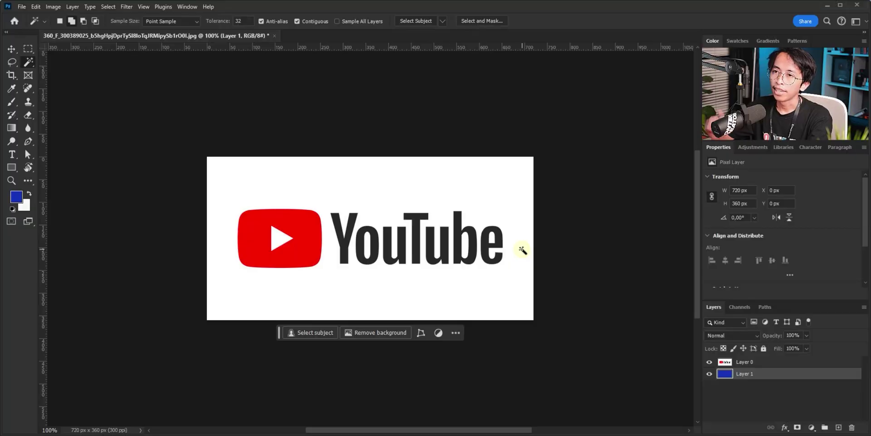
left_click(764, 363)
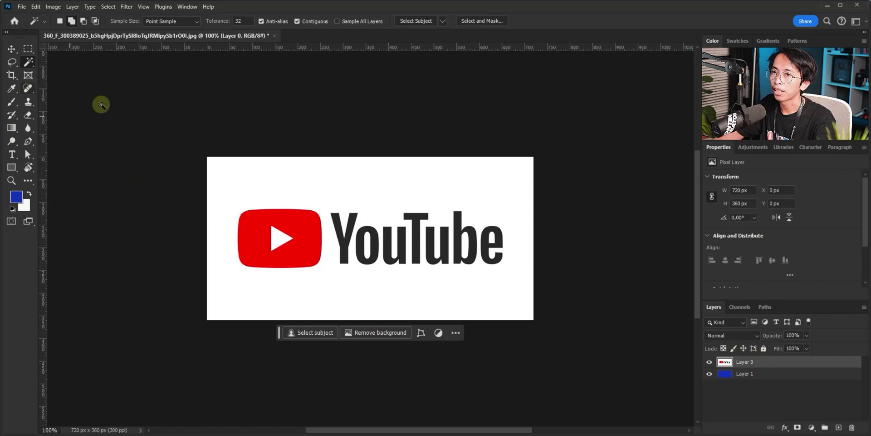
left_click(328, 186)
left_click(368, 245)
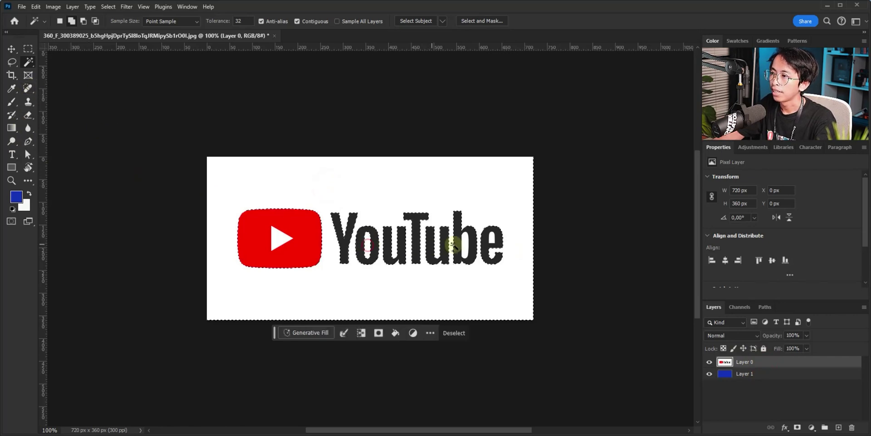
Delete the selected white areas, deselect, and zoom in to inspect the logo edges.
key("Delete")
key("ctrl+d")
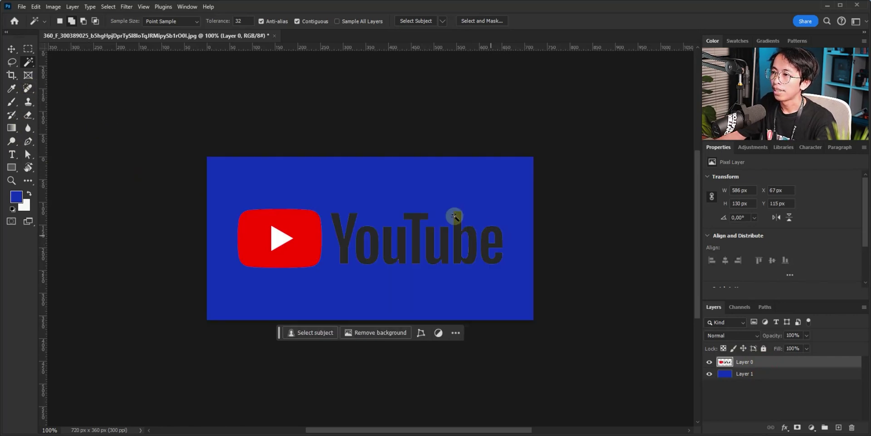
key("v")
scroll(342, 228, "up", 2)
scroll(340, 230, "up", 2)
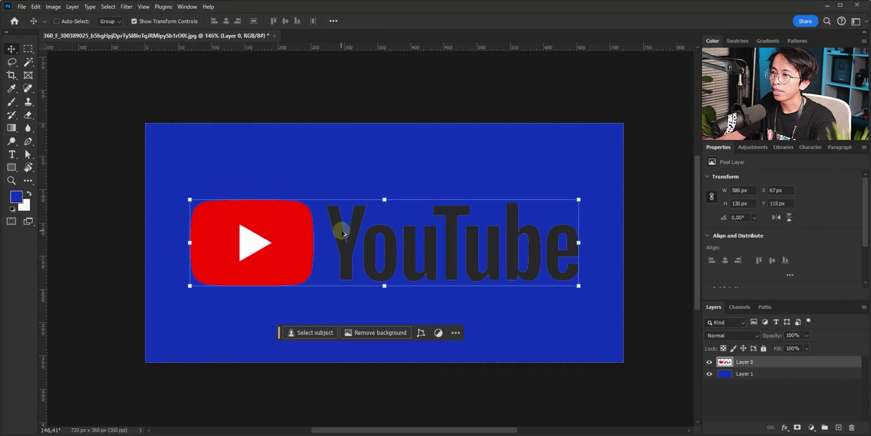
scroll(341, 231, "up", 2)
scroll(354, 239, "up", 2)
scroll(387, 206, "up", 2)
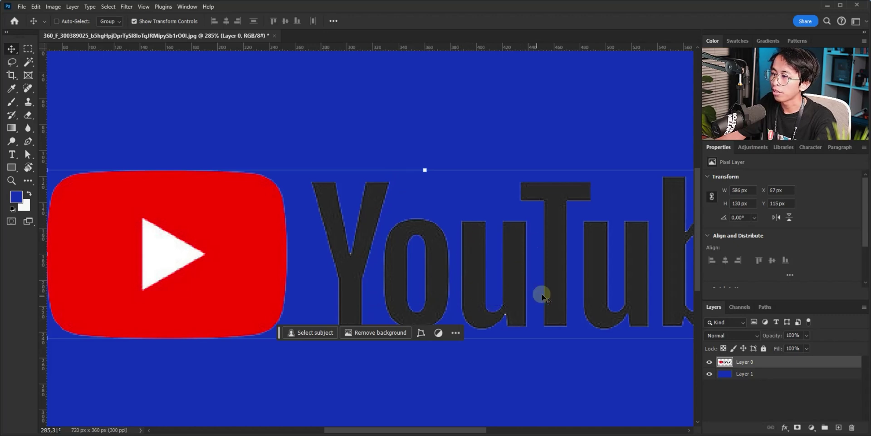
left_click_drag(572, 279, 453, 266)
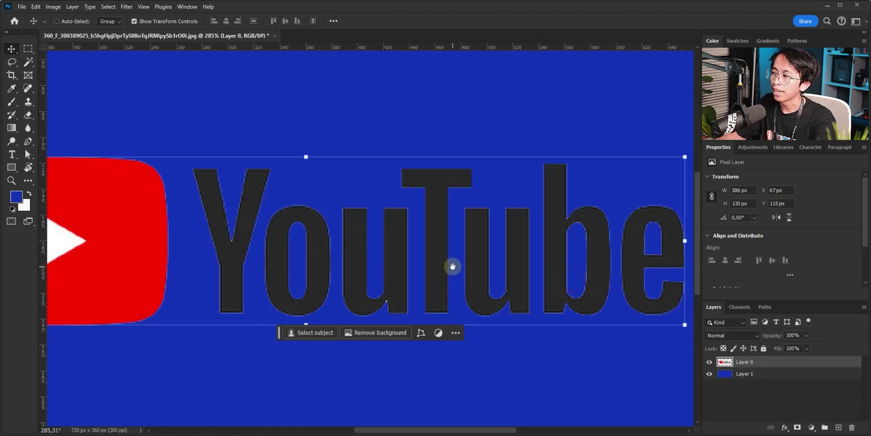
scroll(452, 266, "down", 3)
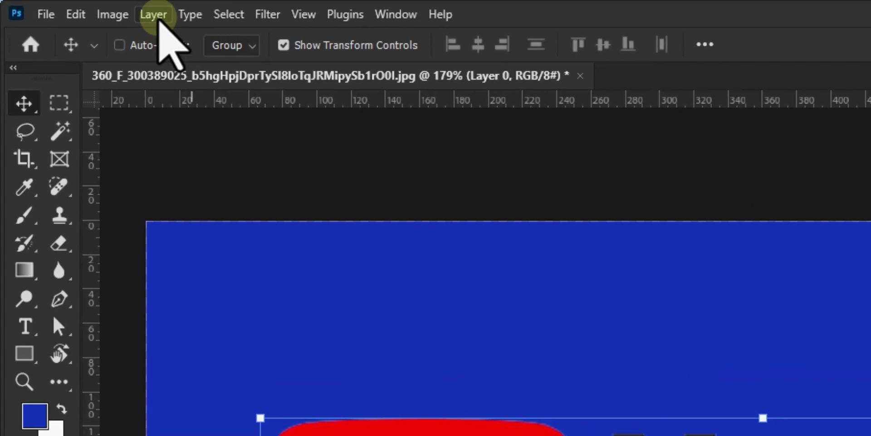
Defringe the logo layer with a Width of 2 pixels.
left_click(157, 19)
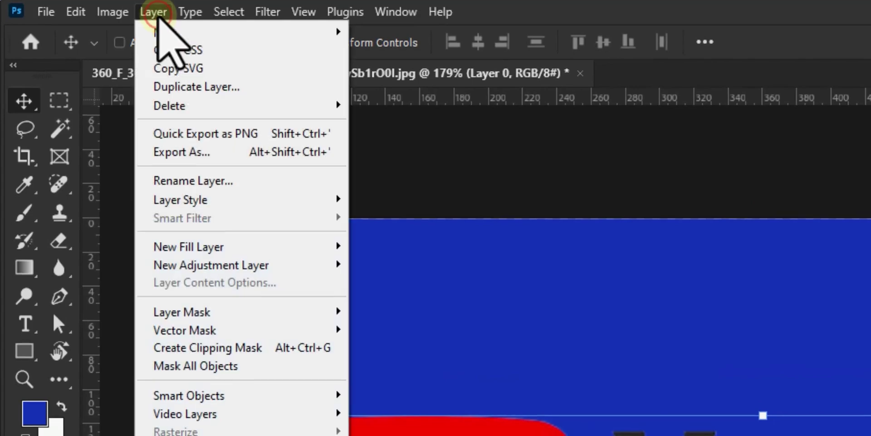
left_click(230, 343)
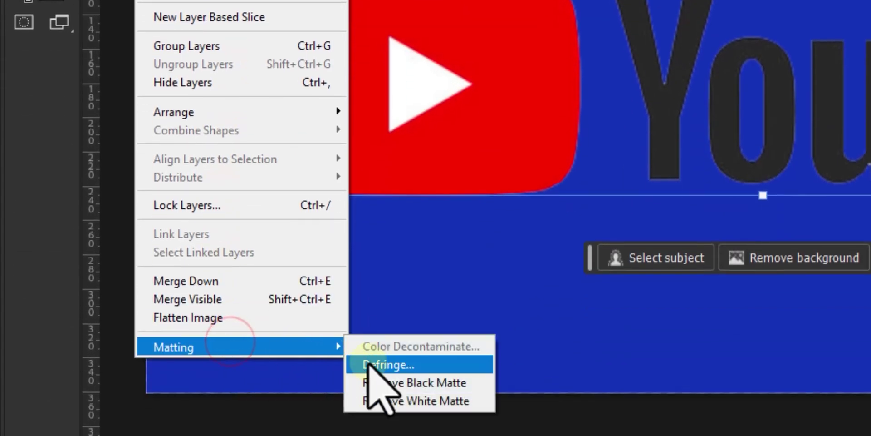
left_click(389, 363)
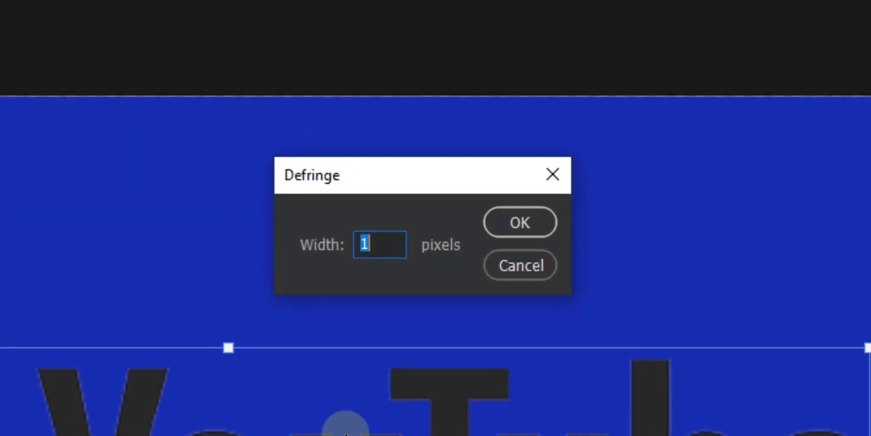
left_click(387, 245)
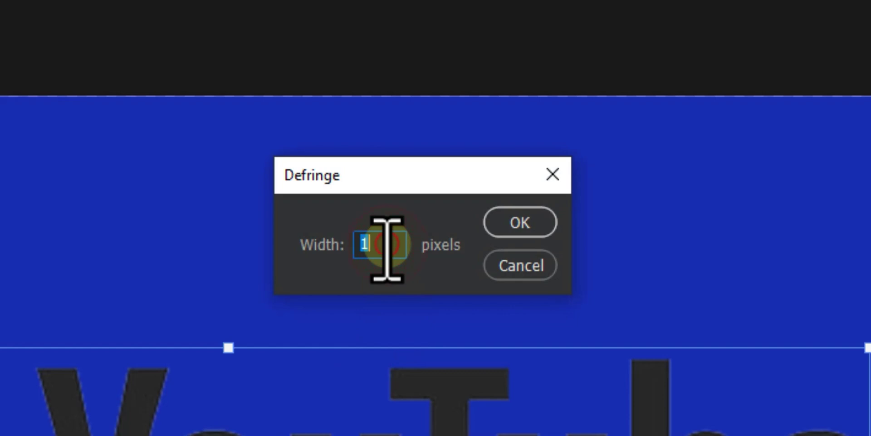
type("2")
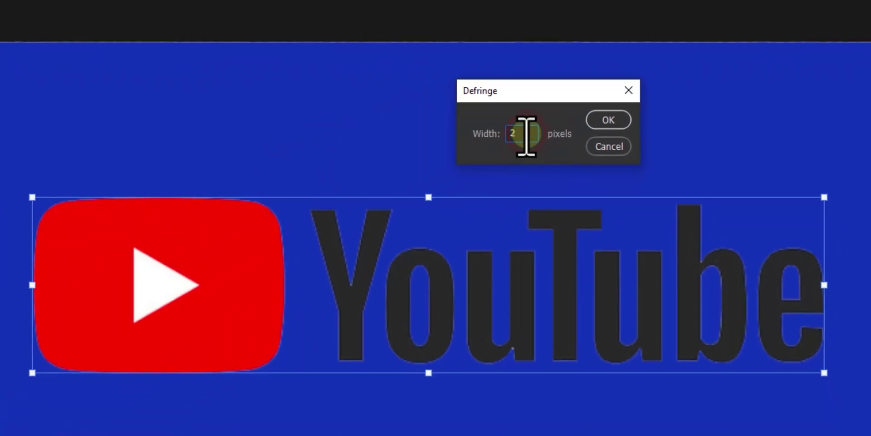
left_click(592, 118)
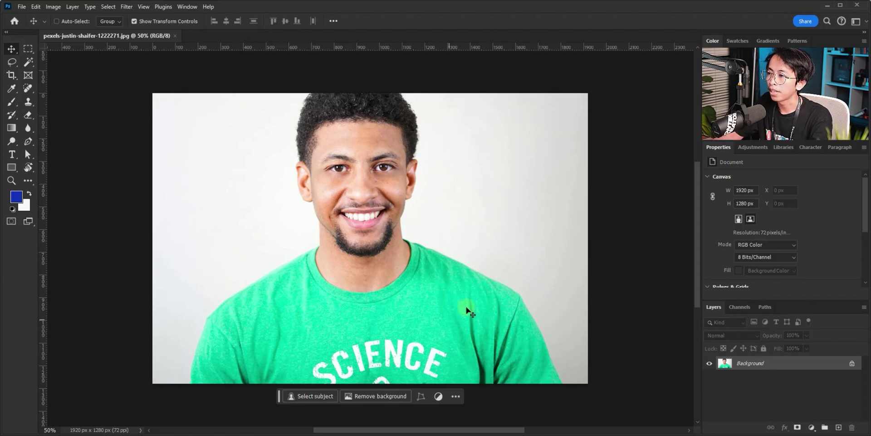
left_click(26, 64)
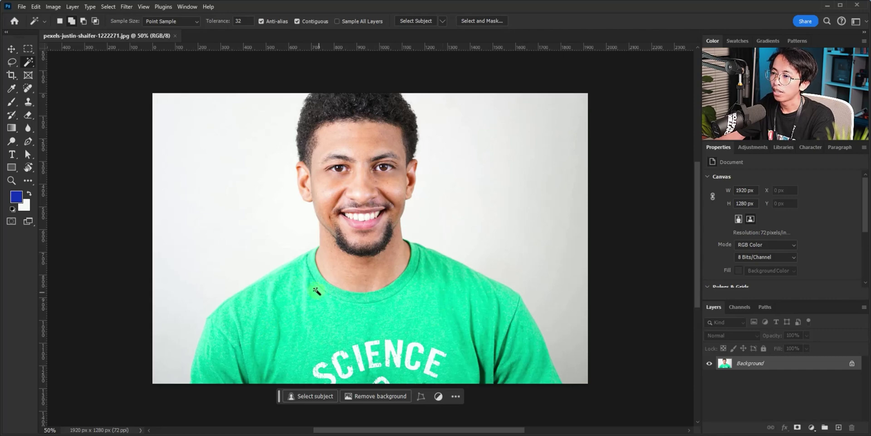
left_click(305, 285)
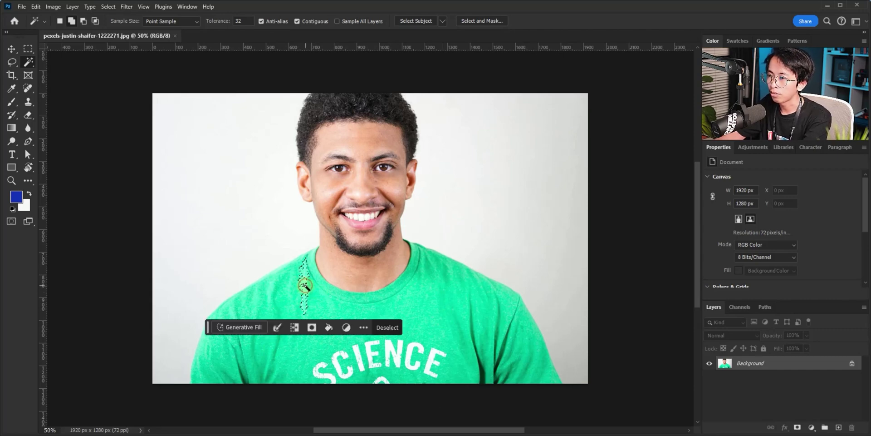
left_click(293, 291)
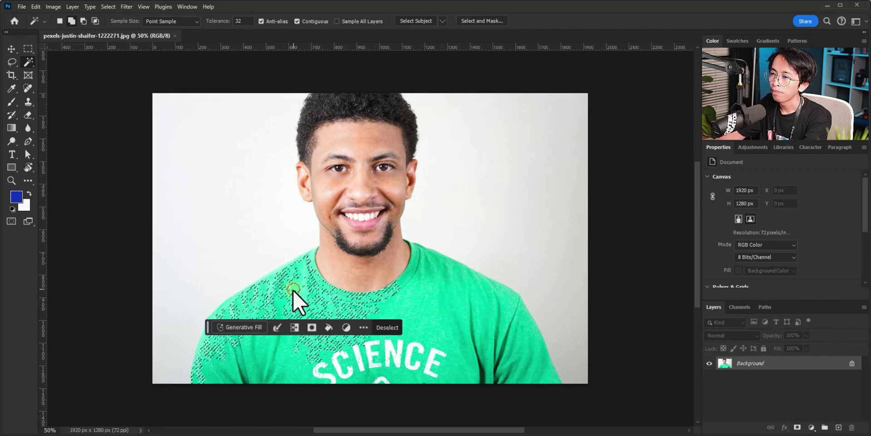
left_click(399, 290)
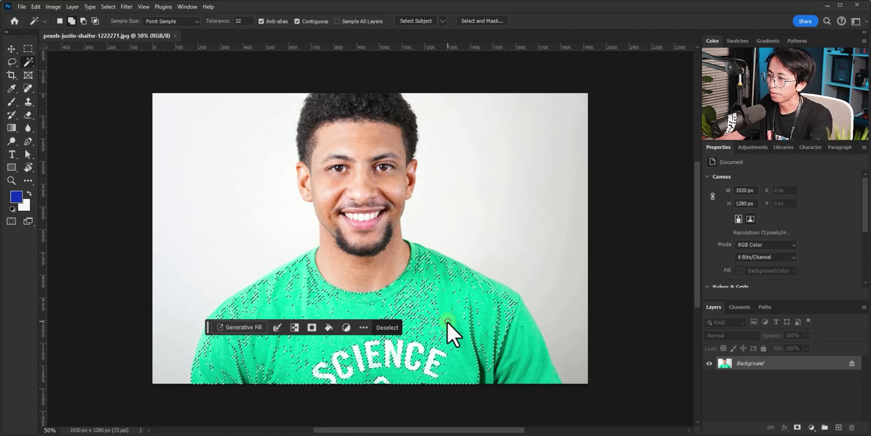
key("ctrl+d")
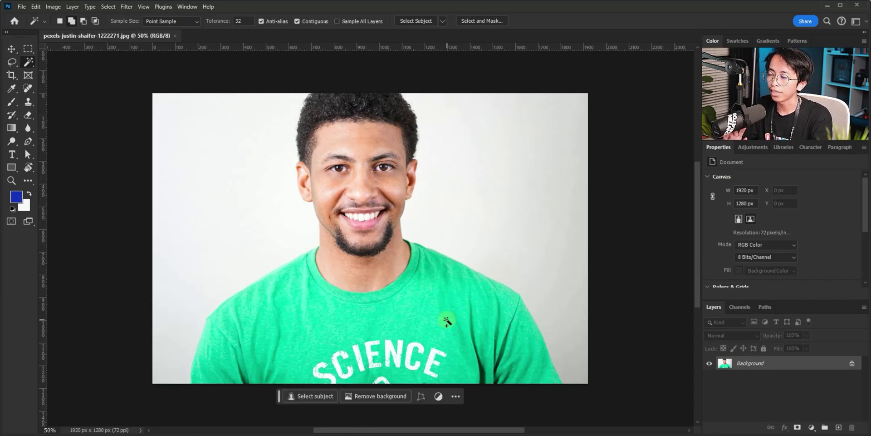
key("v")
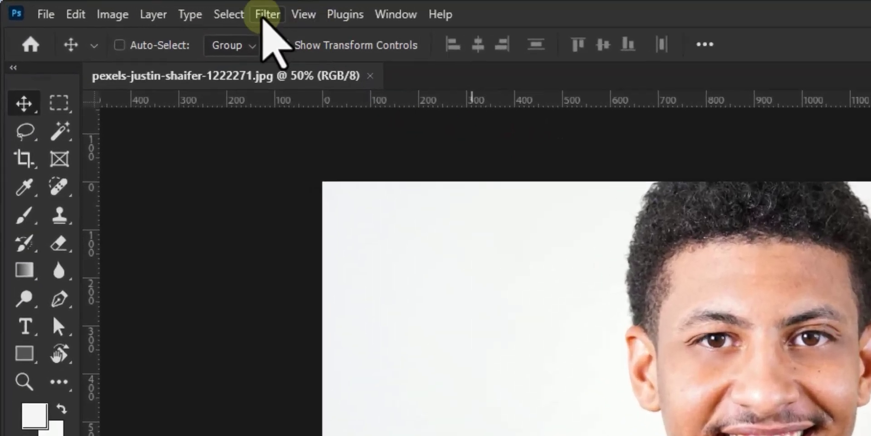
Select the green shirt with Color Range, sampling the shirt at Fuzziness 188.
left_click(236, 14)
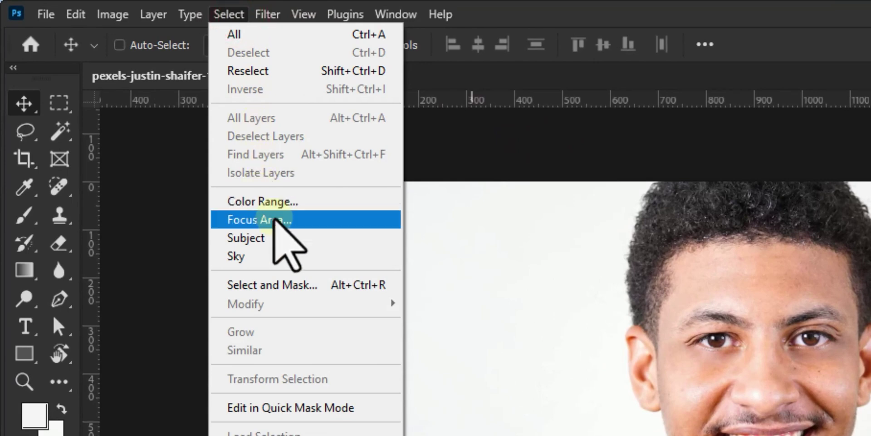
left_click(262, 201)
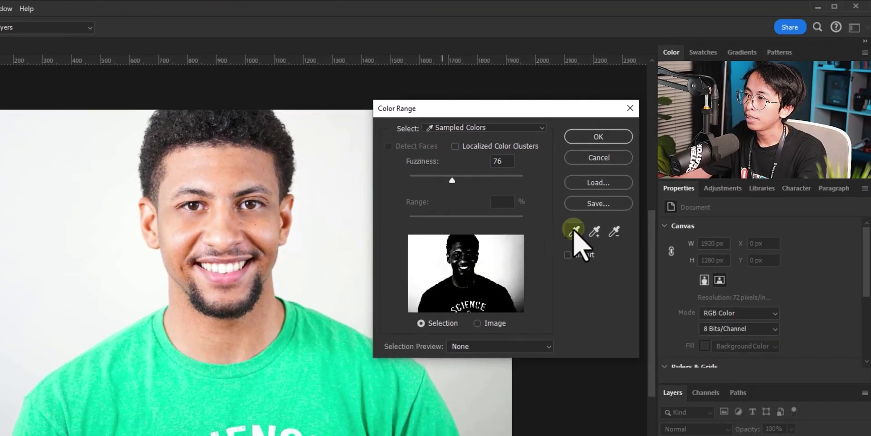
left_click(574, 231)
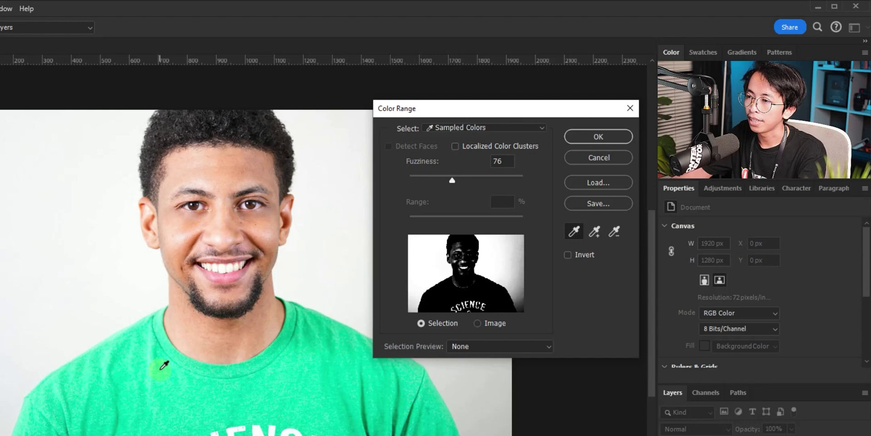
left_click(161, 368)
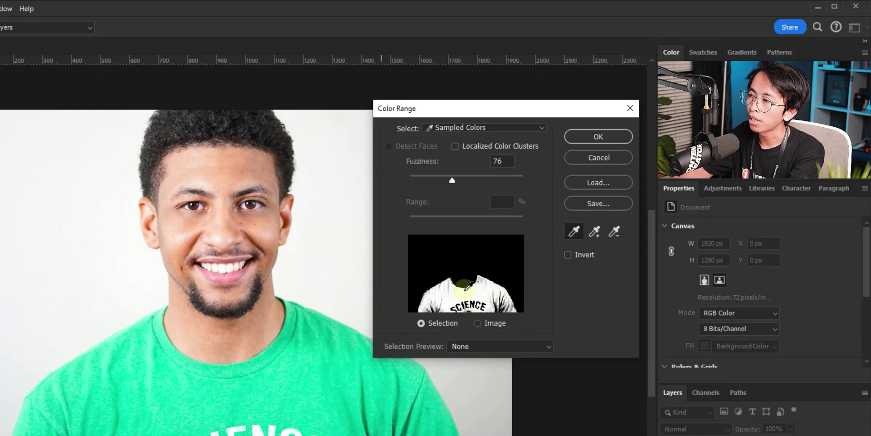
left_click_drag(452, 180, 516, 180)
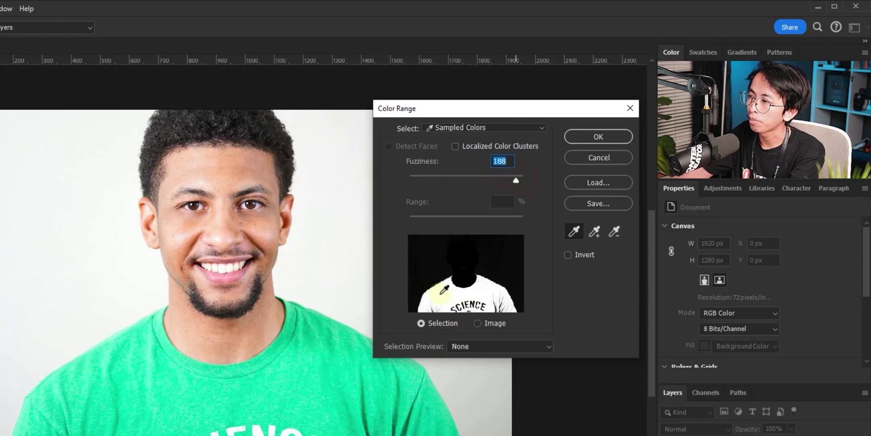
left_click(599, 136)
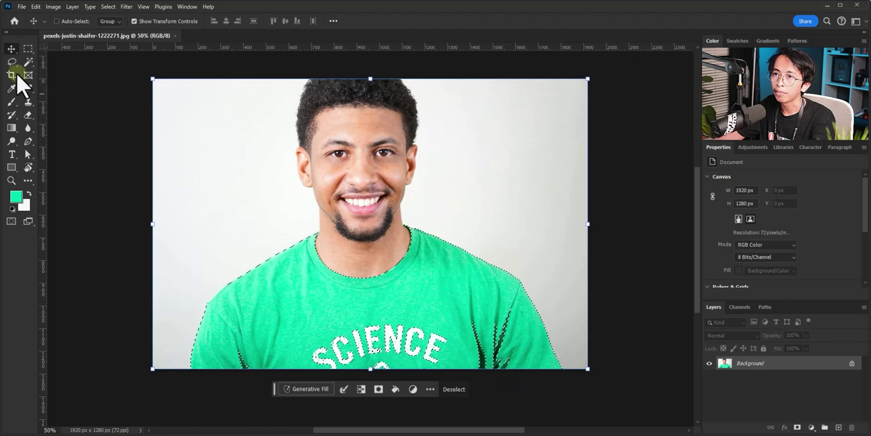
Lasso-add three missed shirt areas to the selection, then test-move it with the Move tool.
left_click(10, 62)
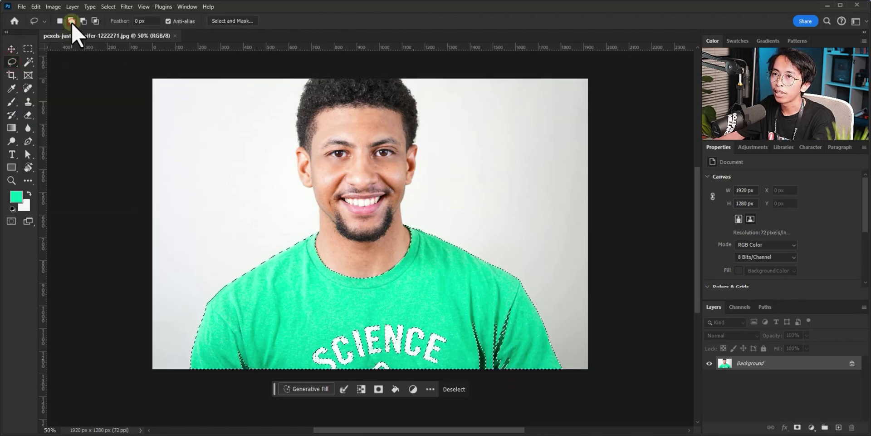
left_click_drag(472, 378, 461, 345)
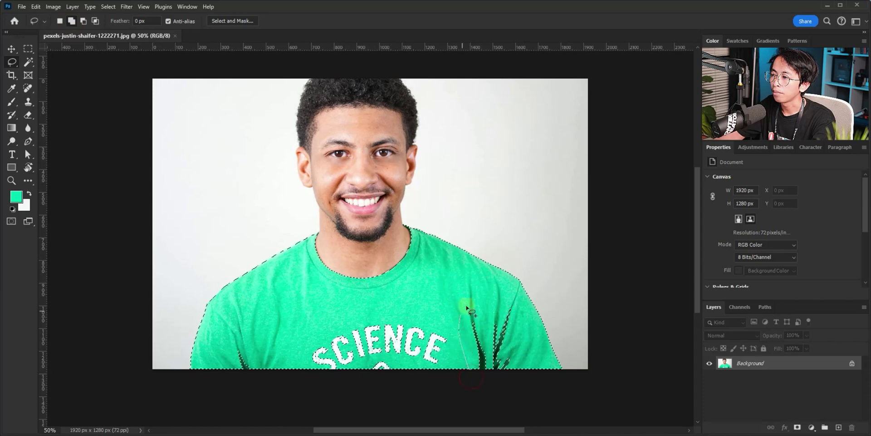
left_click_drag(522, 385, 522, 385)
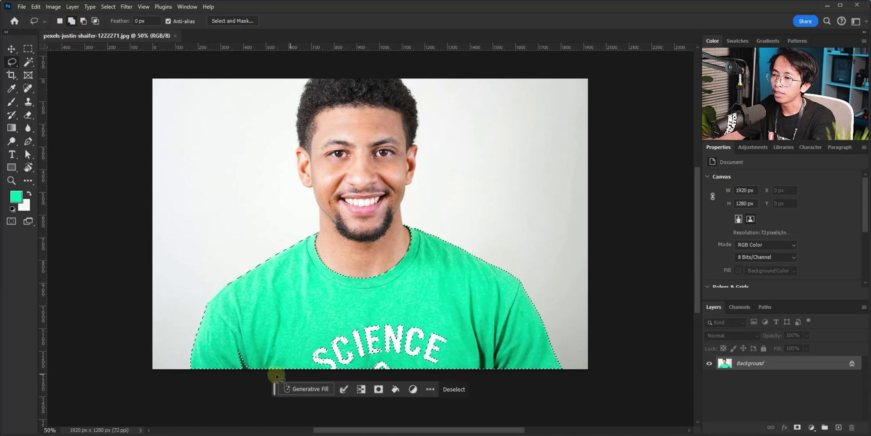
left_click_drag(255, 366, 231, 377)
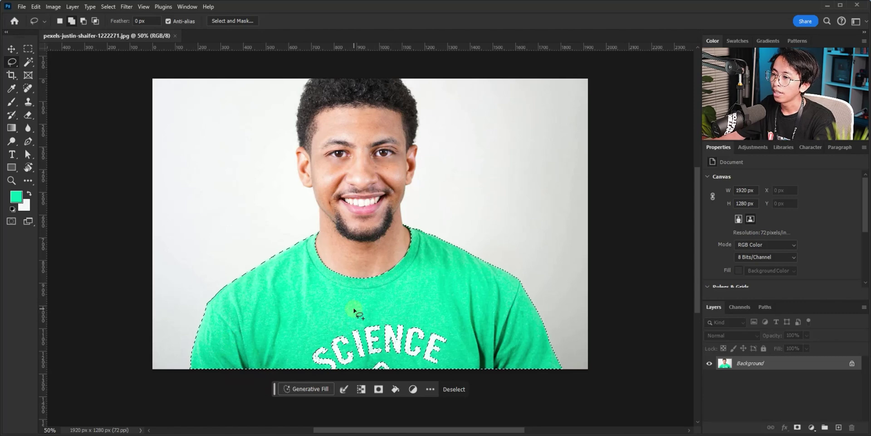
key("v")
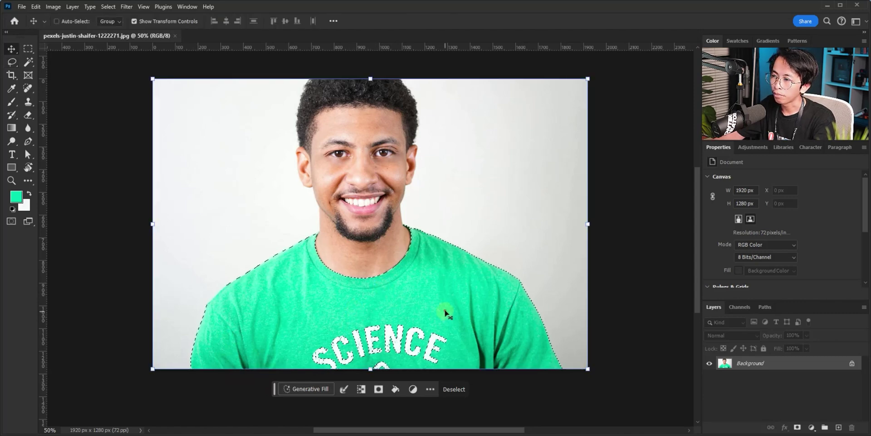
mouse_move(446, 313)
left_mouse_down()
mouse_move(461, 199)
mouse_move(442, 230)
left_mouse_up()
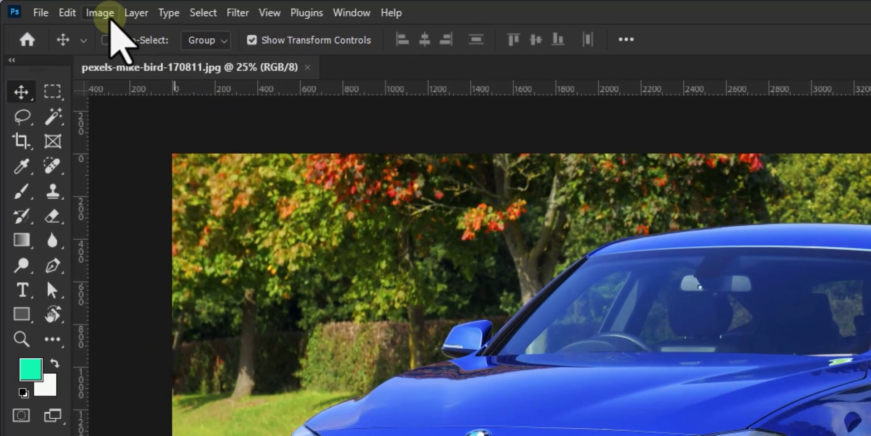
Open Hue/Saturation and shift the Blues hue to +95, turning the car magenta.
left_click(62, 7)
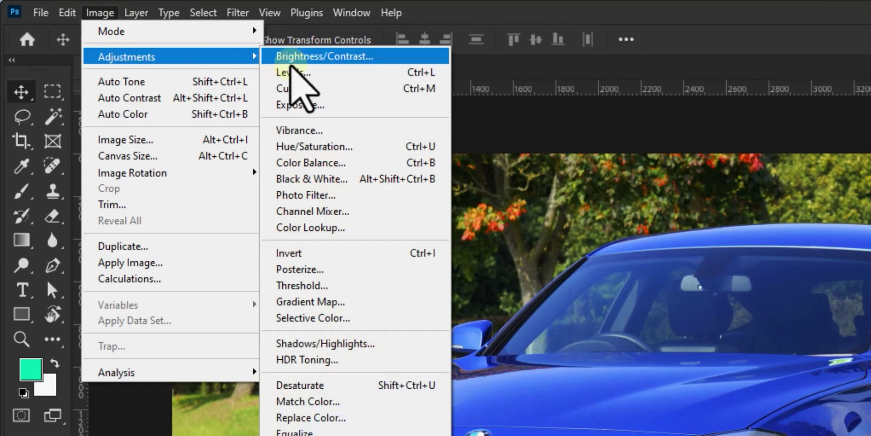
mouse_move(127, 57)
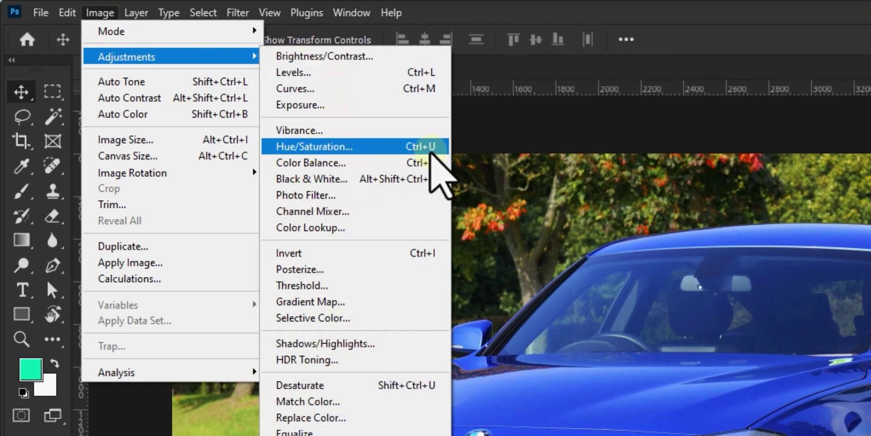
left_click(430, 153)
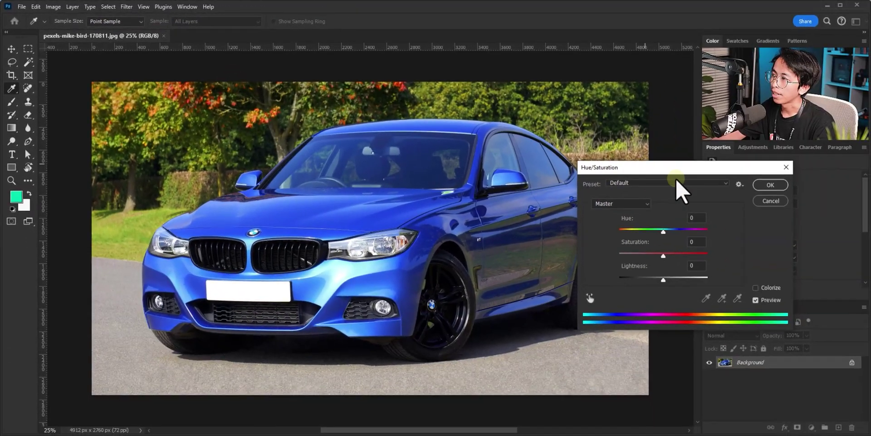
mouse_move(676, 178)
left_mouse_down()
mouse_move(659, 229)
mouse_move(680, 238)
left_mouse_up()
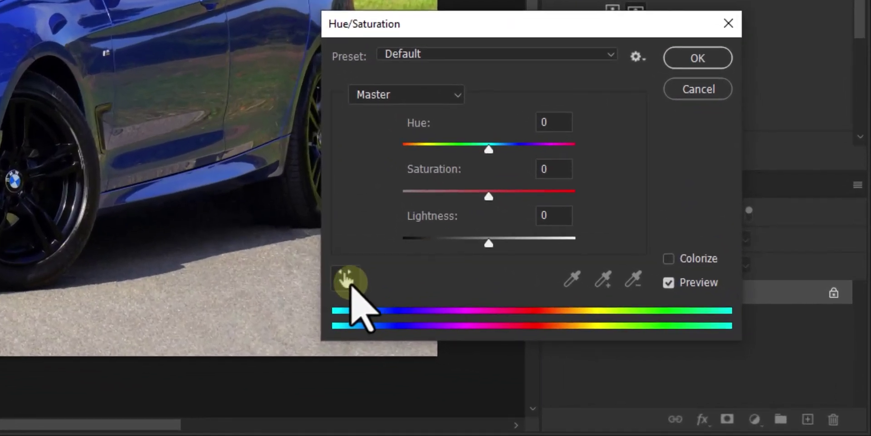
left_click(344, 279)
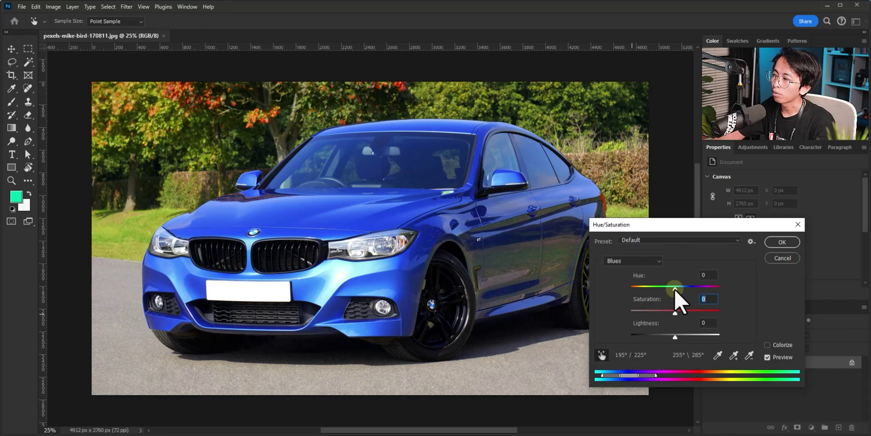
mouse_move(675, 289)
left_mouse_down()
mouse_move(709, 296)
mouse_move(642, 291)
mouse_move(704, 293)
left_mouse_up()
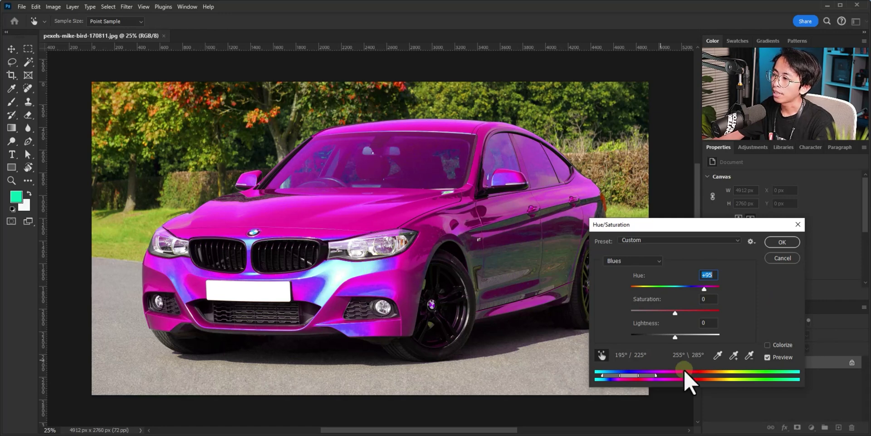
Add the bumper's colours and reflections to the adjusted range with the Add to Sample eyedropper.
left_click(728, 358)
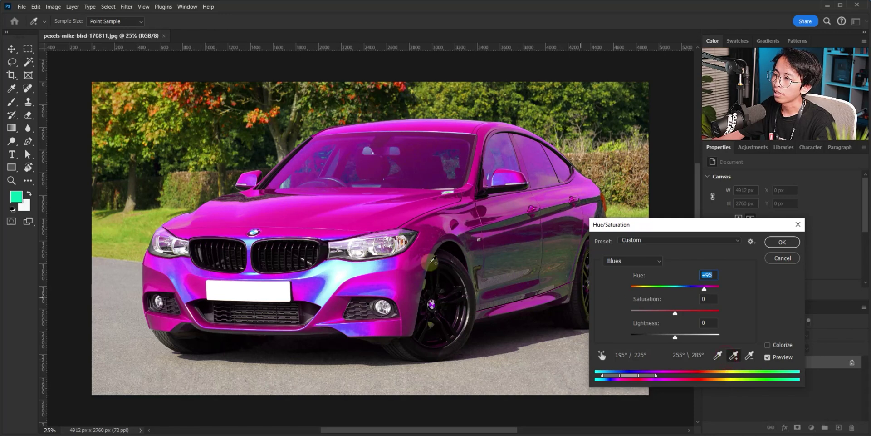
left_click(338, 275)
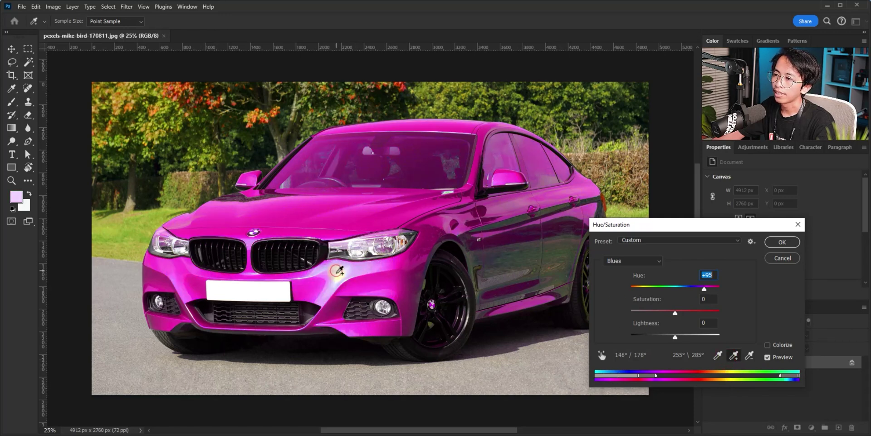
left_click(337, 276)
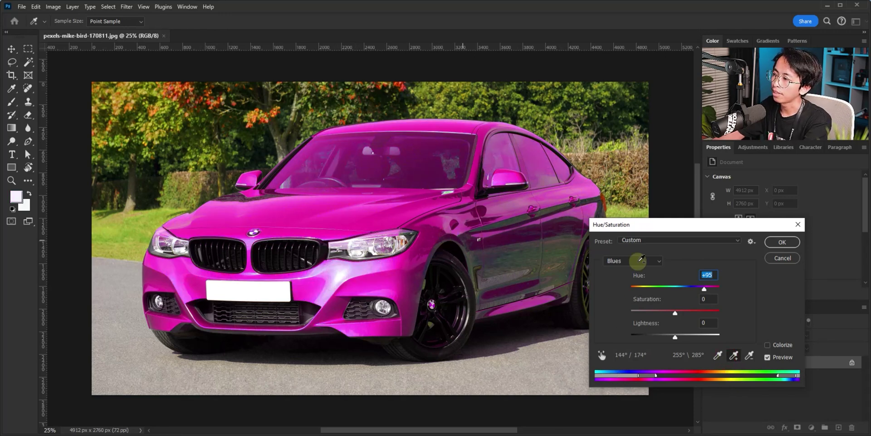
Set Hue -157, Saturation -29, Lightness -77 for dark olive green and apply.
mouse_move(699, 293)
left_mouse_down()
mouse_move(648, 295)
mouse_move(690, 300)
mouse_move(686, 318)
mouse_move(666, 317)
mouse_move(663, 334)
mouse_move(712, 336)
mouse_move(640, 337)
left_mouse_up()
left_click(675, 313)
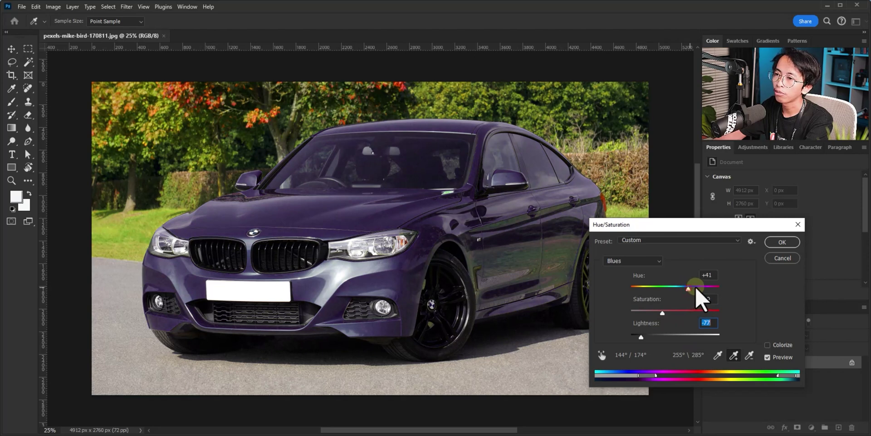
left_click_drag(705, 291, 636, 301)
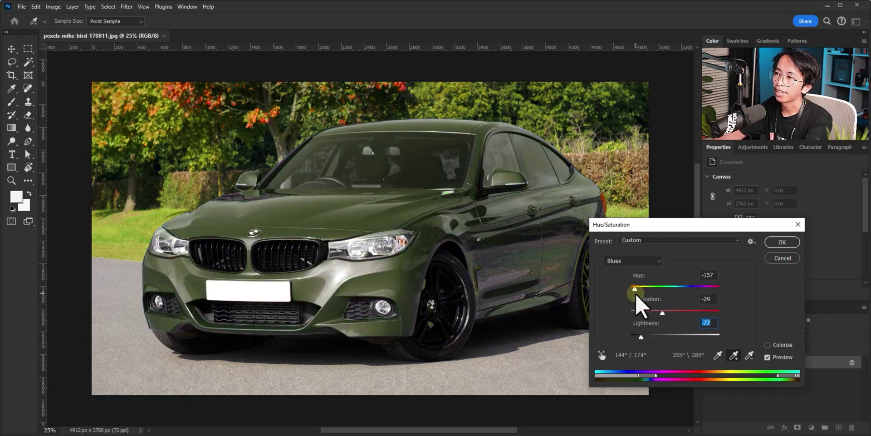
left_click(782, 242)
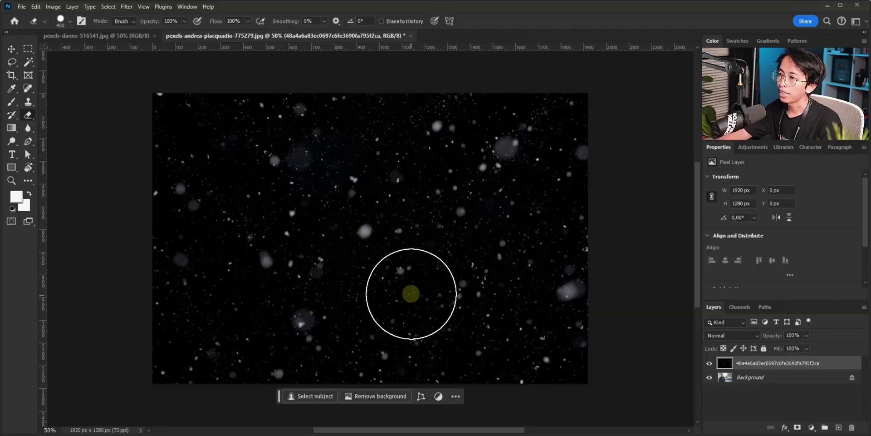
Move the snow layer so it sits flush with the canvas at X 0, Y 0.
key("v")
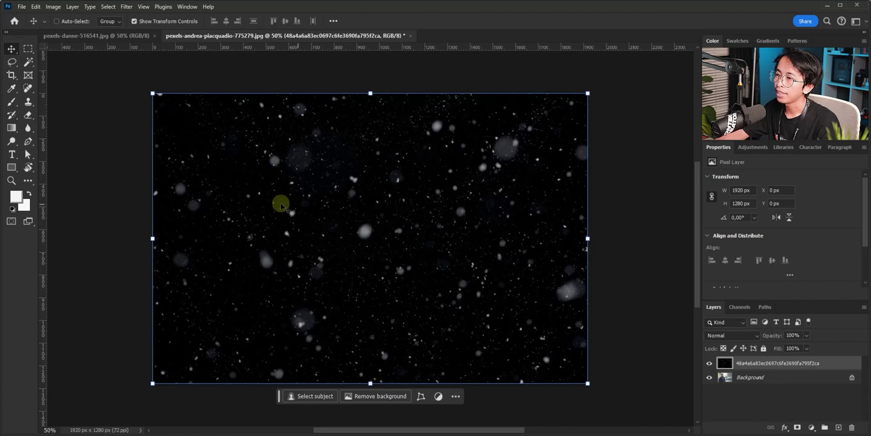
left_click_drag(278, 201, 416, 218)
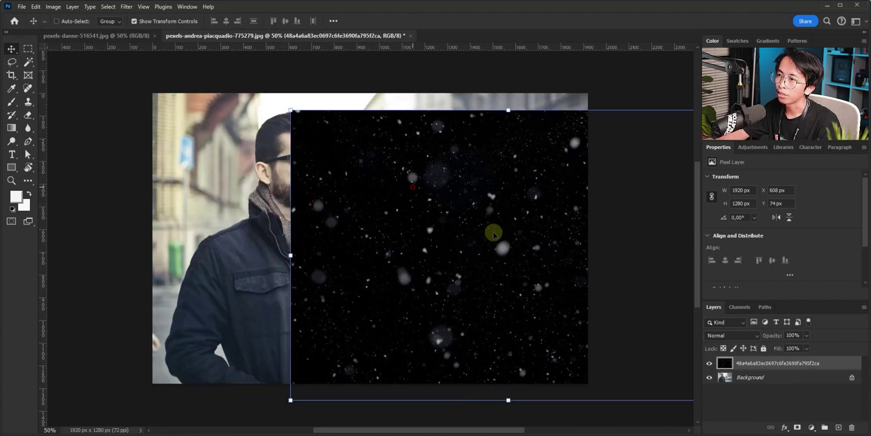
left_click_drag(245, 159, 456, 209)
left_click_drag(335, 175, 228, 150)
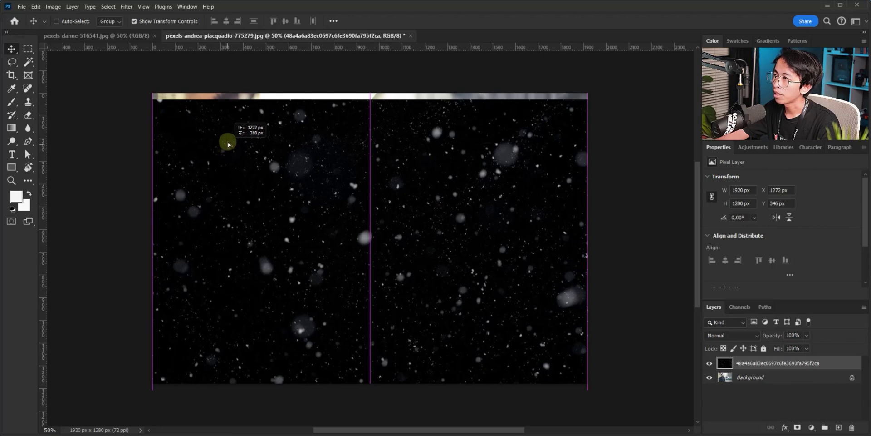
left_click_drag(228, 150, 238, 148)
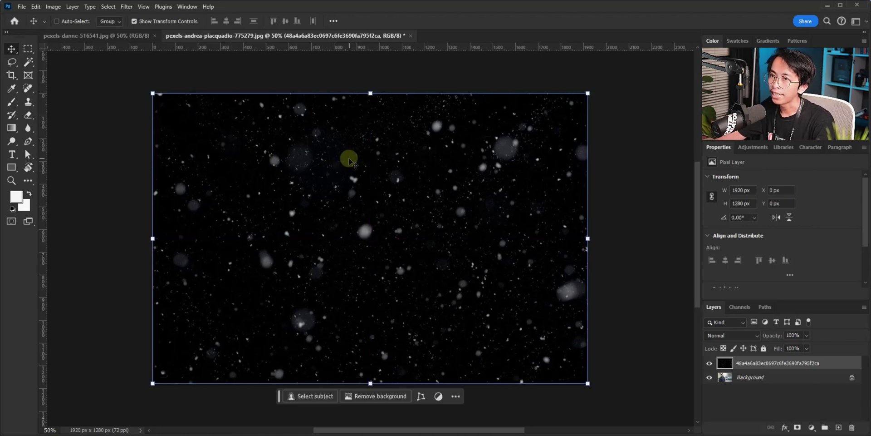
scroll(156, 99, "down", 1)
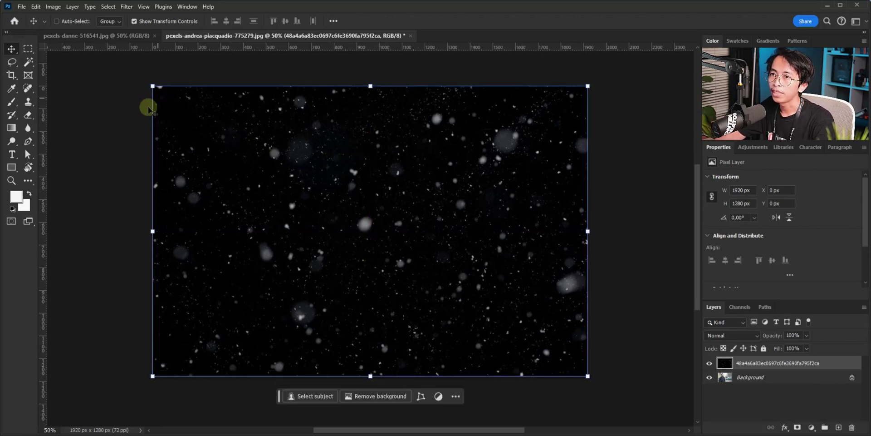
Undo a colour-selection deletion of the snow's black background, then set the snow layer to Screen.
left_click(28, 62)
left_click(182, 129)
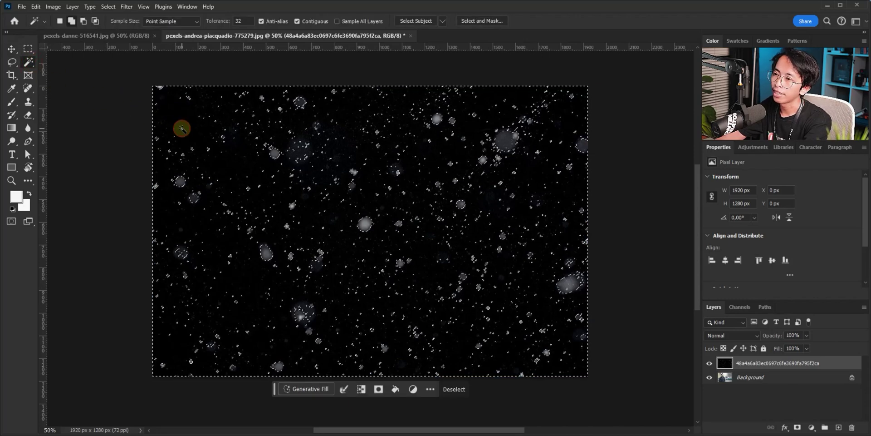
key("Delete")
key("ctrl+d")
key("v")
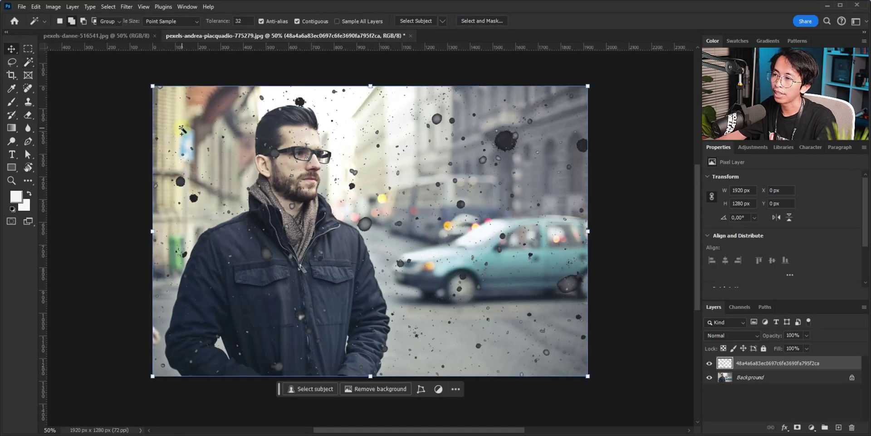
key("ctrl+z")
key("ctrl+z")
key("ctrl+z")
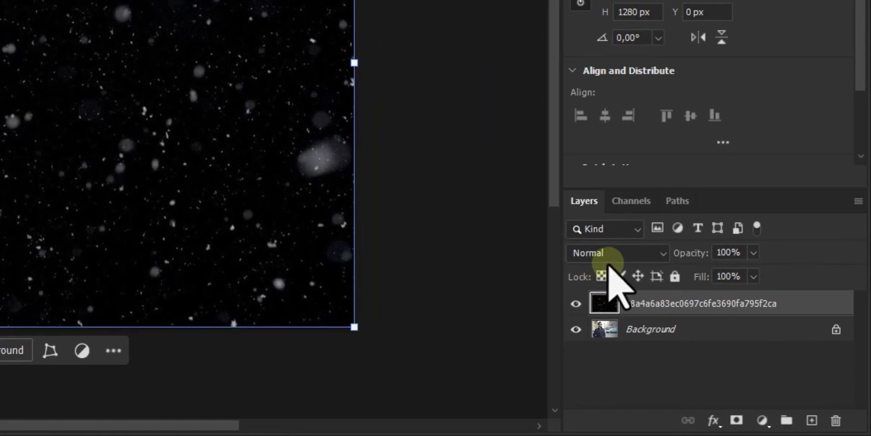
left_click(635, 255)
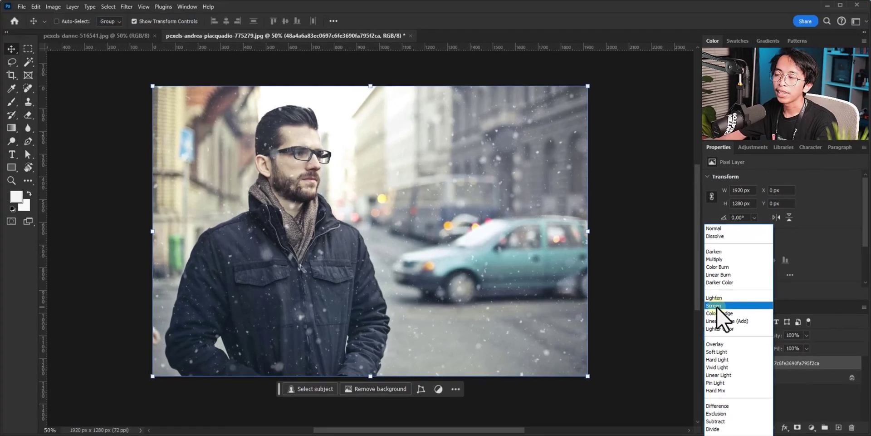
left_click(717, 305)
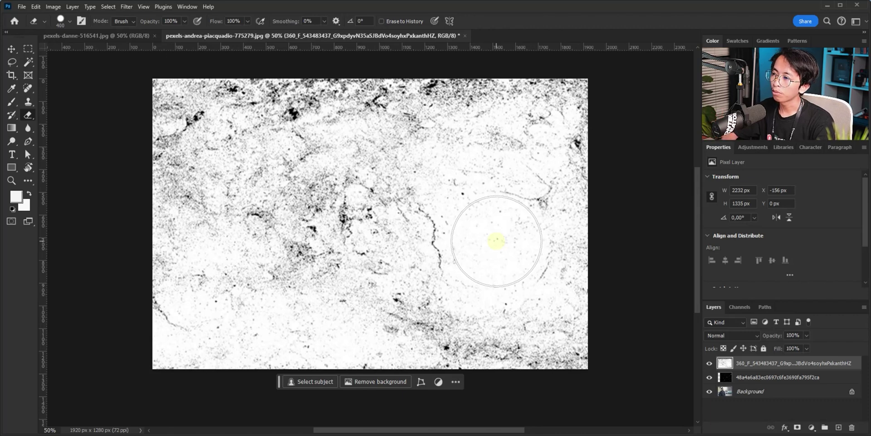
Open the grunge texture layer's blend mode list to switch it from Normal to Multiply.
left_click(711, 336)
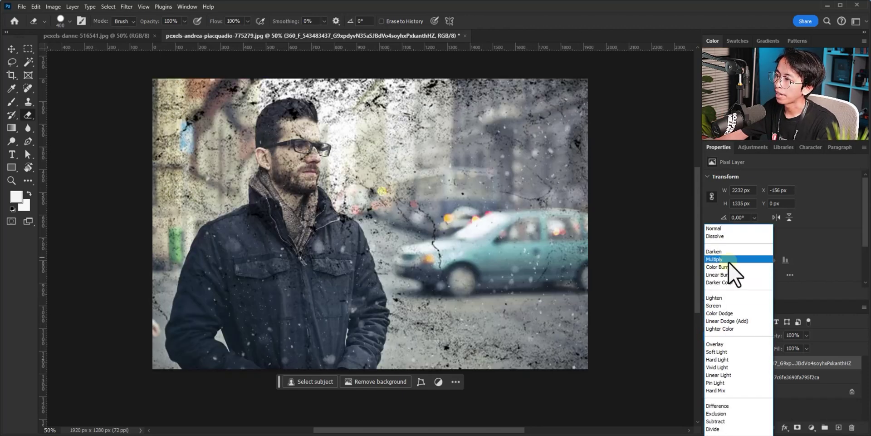